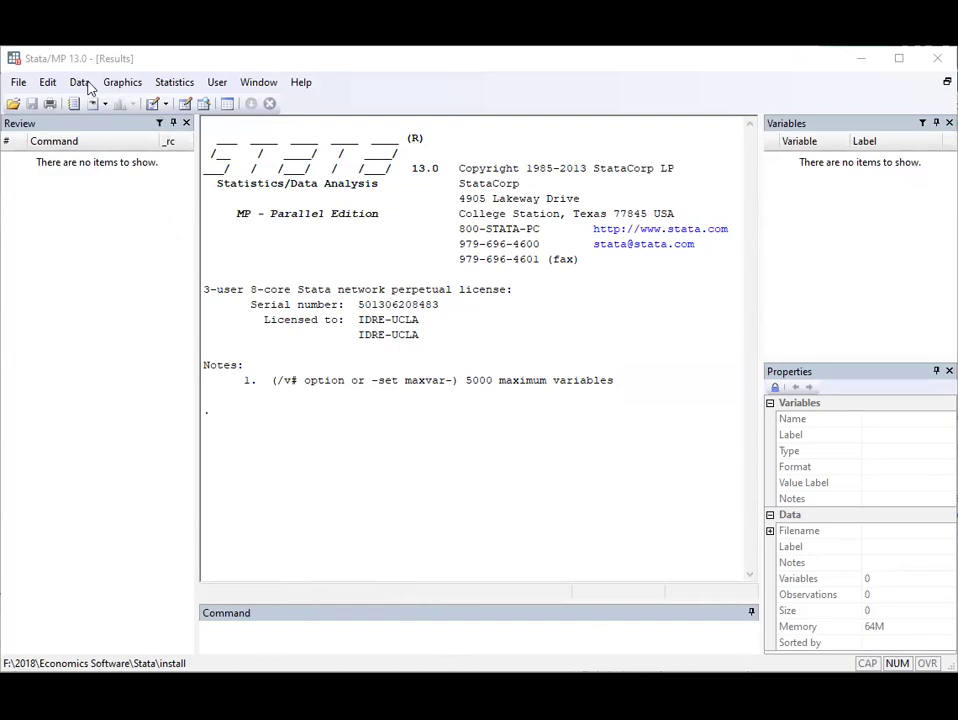
- Open the Data Editor in edit mode and paste the copied dataset, using its first row as variable names
{"action": "left_click", "coordinate": [122, 82]}
{"action": "left_click", "coordinate": [122, 82]}
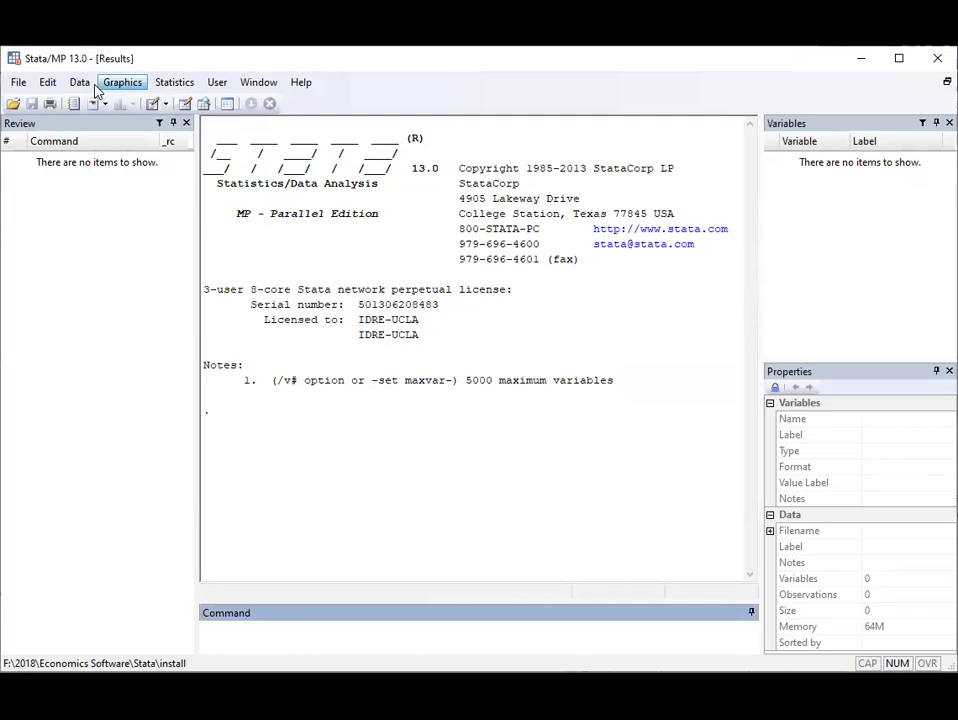
{"action": "left_click", "coordinate": [79, 82]}
{"action": "mouse_move", "coordinate": [100, 124]}
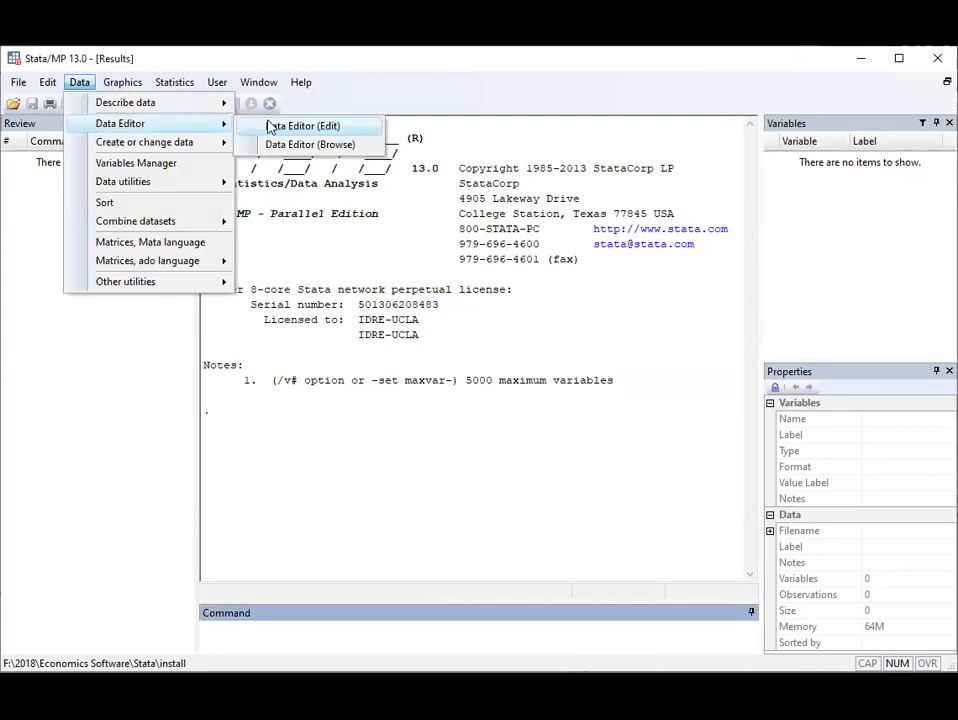
{"action": "left_click", "coordinate": [272, 126]}
{"action": "key", "text": "ctrl+v"}
{"action": "left_click", "coordinate": [337, 432]}
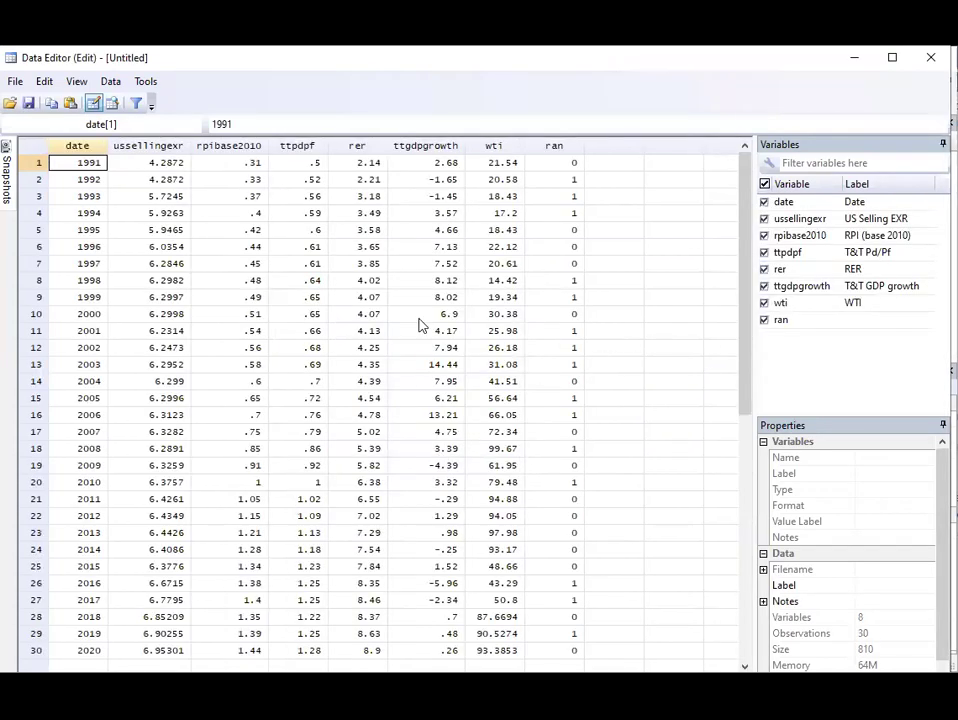
- Rename the US Selling EXR variable ussellingexr to ussell in the Data Editor
{"action": "left_click", "coordinate": [148, 145]}
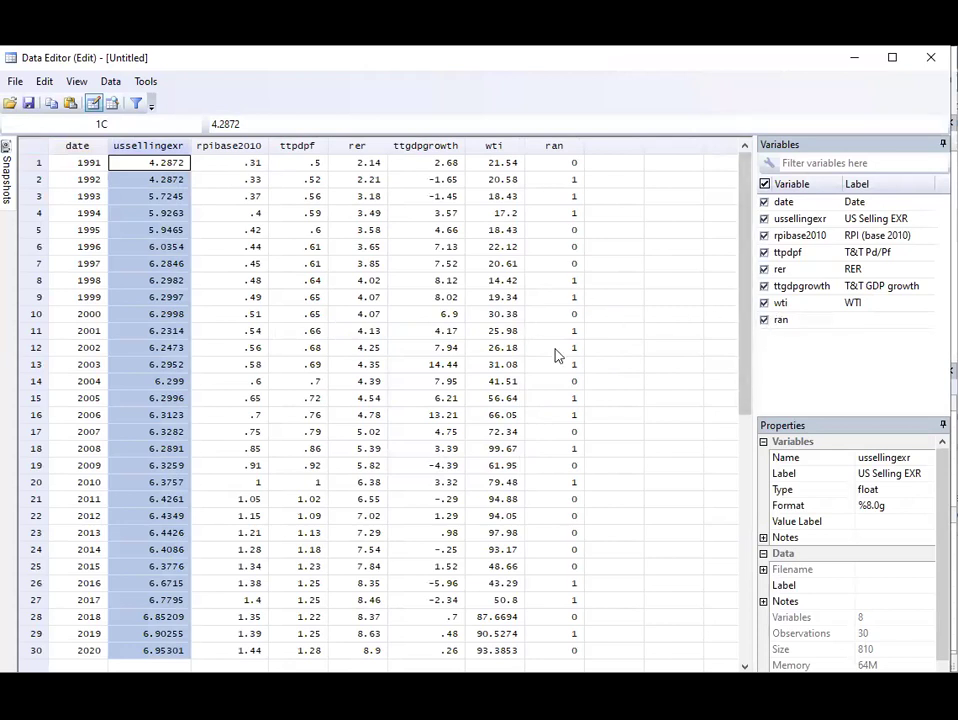
{"action": "left_click", "coordinate": [817, 378]}
{"action": "left_click", "coordinate": [845, 203]}
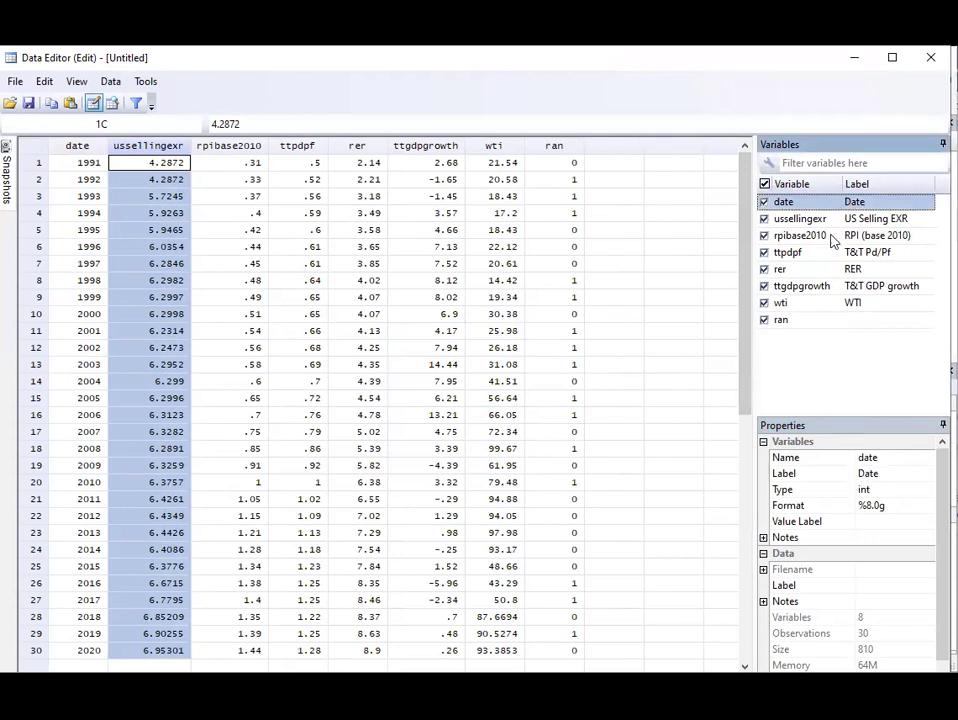
{"action": "left_click", "coordinate": [805, 218]}
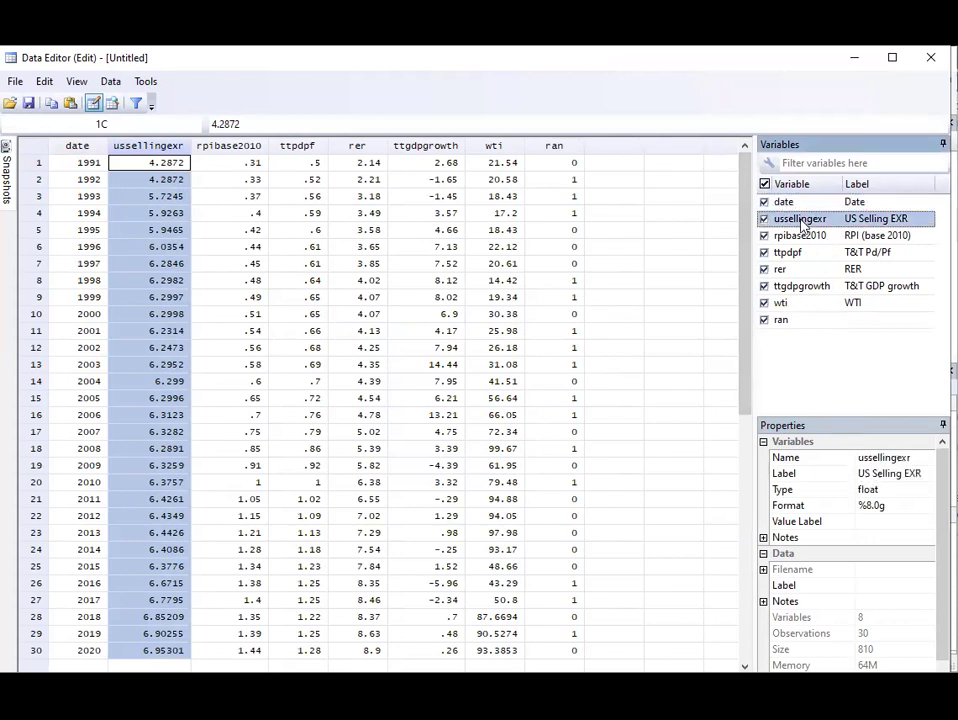
{"action": "left_click", "coordinate": [879, 457]}
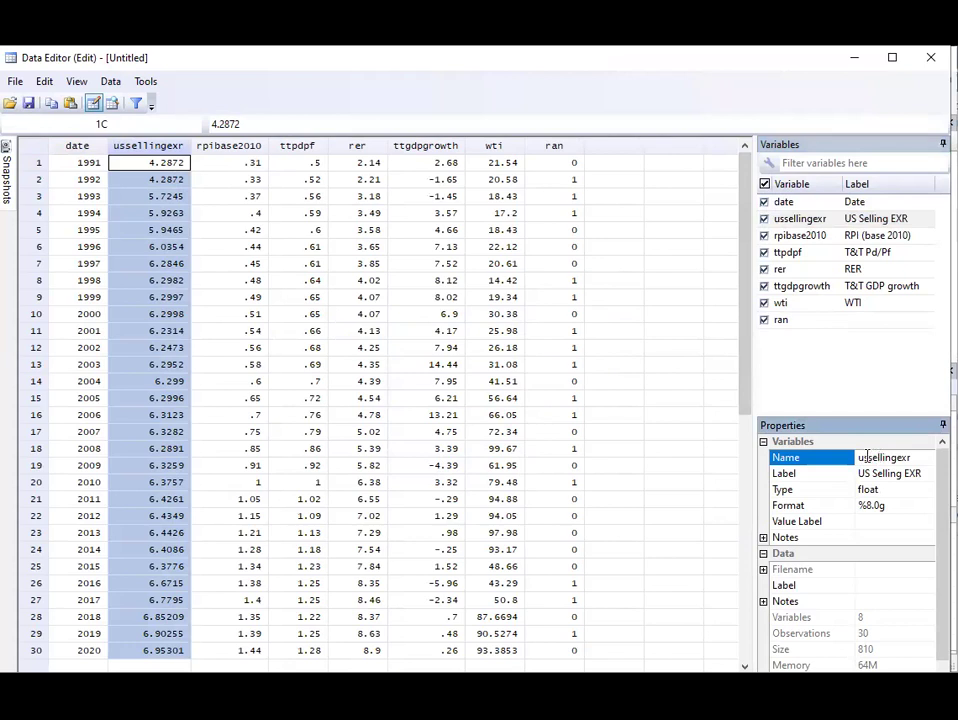
{"action": "left_click_drag", "start_coordinate": [867, 457], "coordinate": [911, 457]}
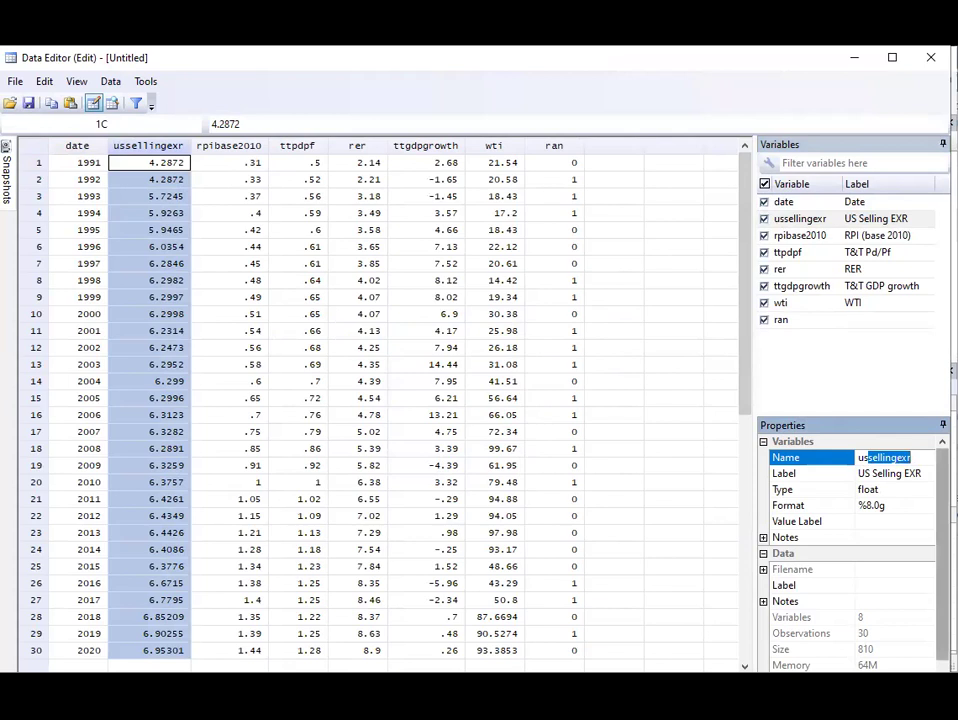
{"action": "type", "text": "sell"}
{"action": "key", "text": "Return"}
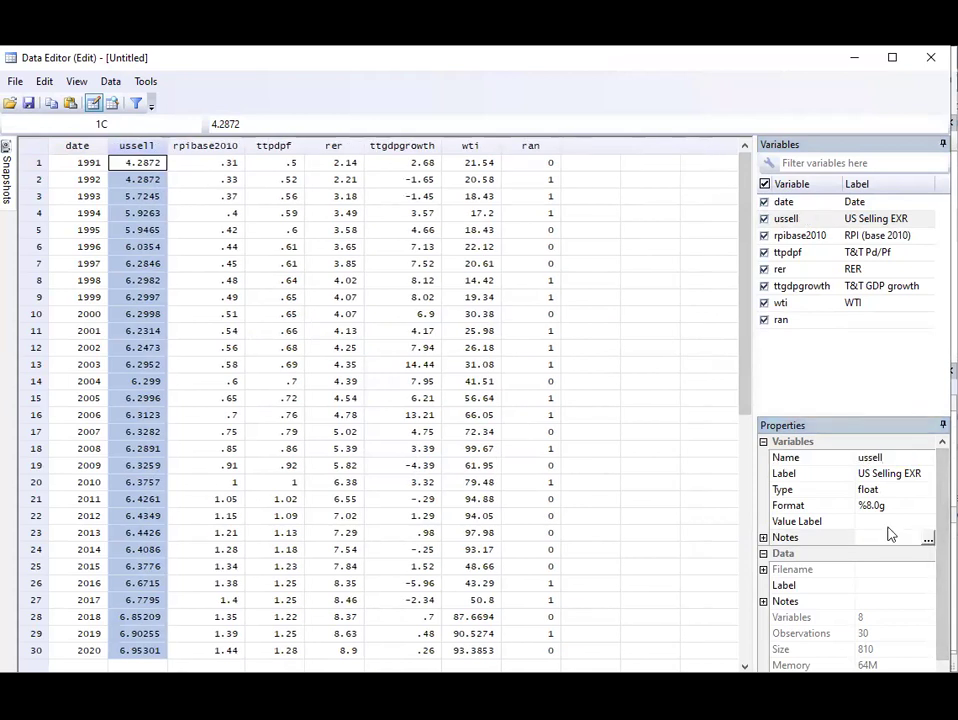
- Rename the variable rpibase2010 to rpi
{"action": "left_click", "coordinate": [812, 236]}
{"action": "left_click", "coordinate": [872, 459]}
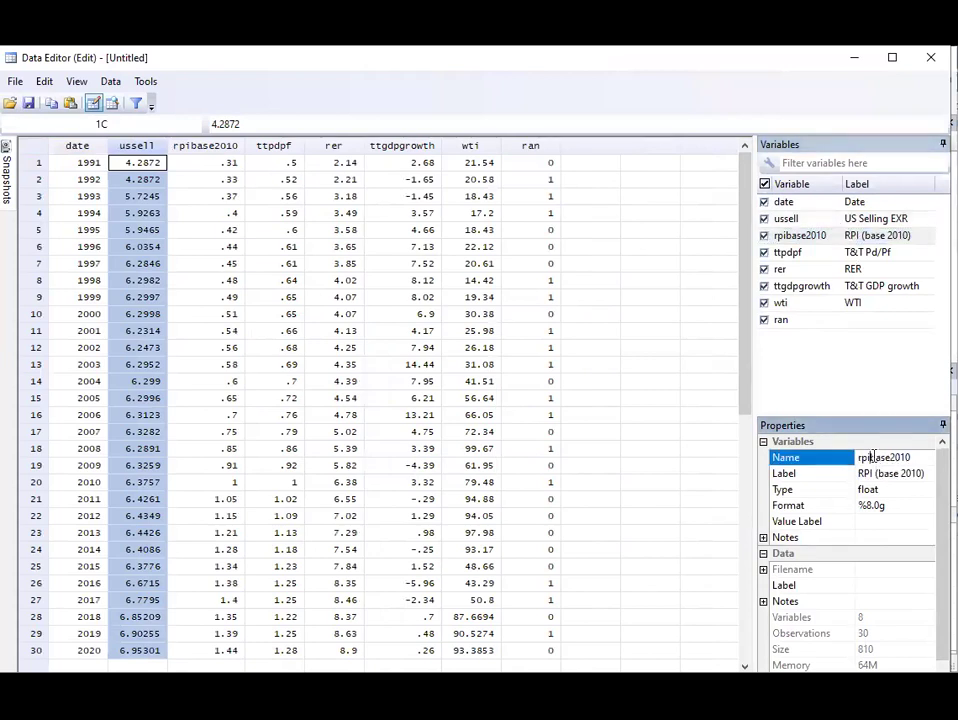
{"action": "left_click_drag", "start_coordinate": [871, 458], "coordinate": [913, 458]}
{"action": "key", "text": "BackSpace"}
{"action": "key", "text": "Return"}
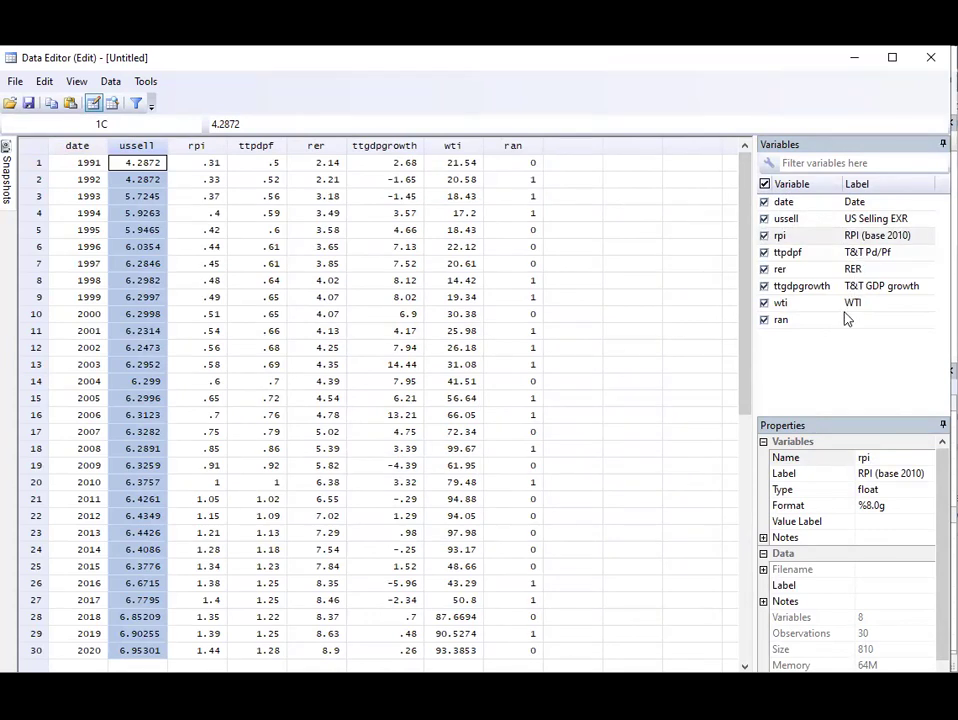
- Rename the variable ttgdpgrowth to ttgdp and close the Data Editor
{"action": "left_click", "coordinate": [817, 288]}
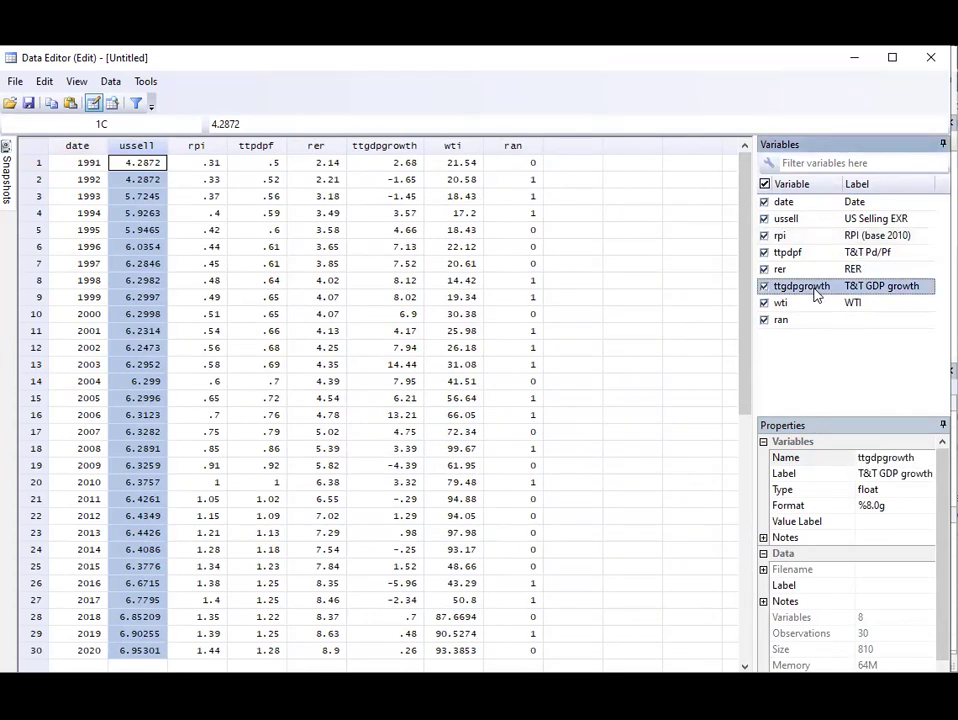
{"action": "left_click", "coordinate": [869, 457]}
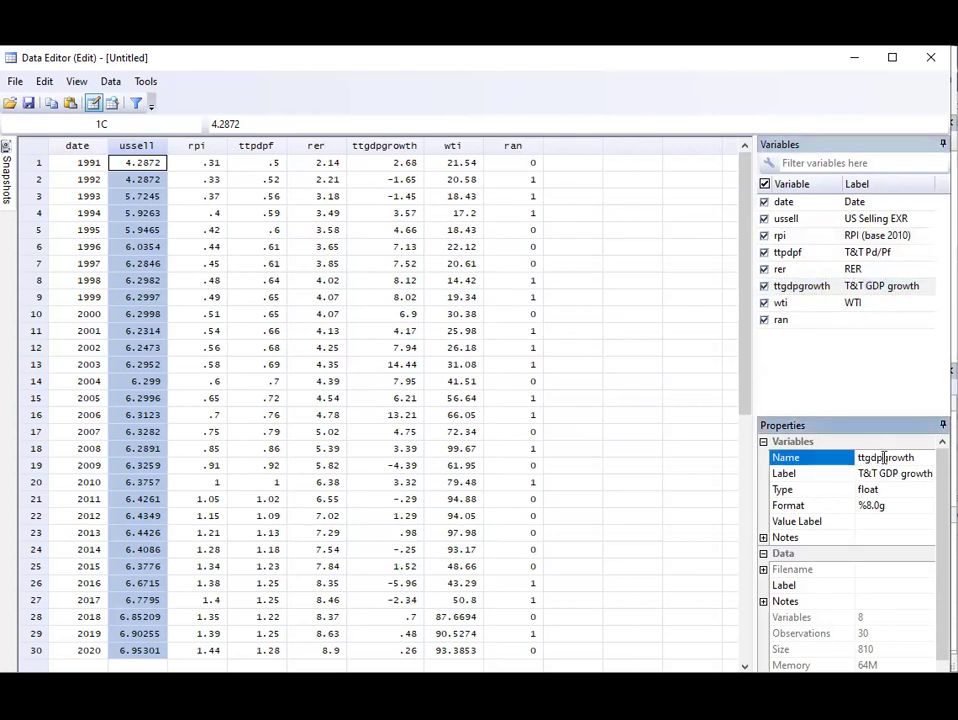
{"action": "left_click_drag", "start_coordinate": [884, 457], "coordinate": [914, 458]}
{"action": "key", "text": "BackSpace"}
{"action": "key", "text": "Return"}
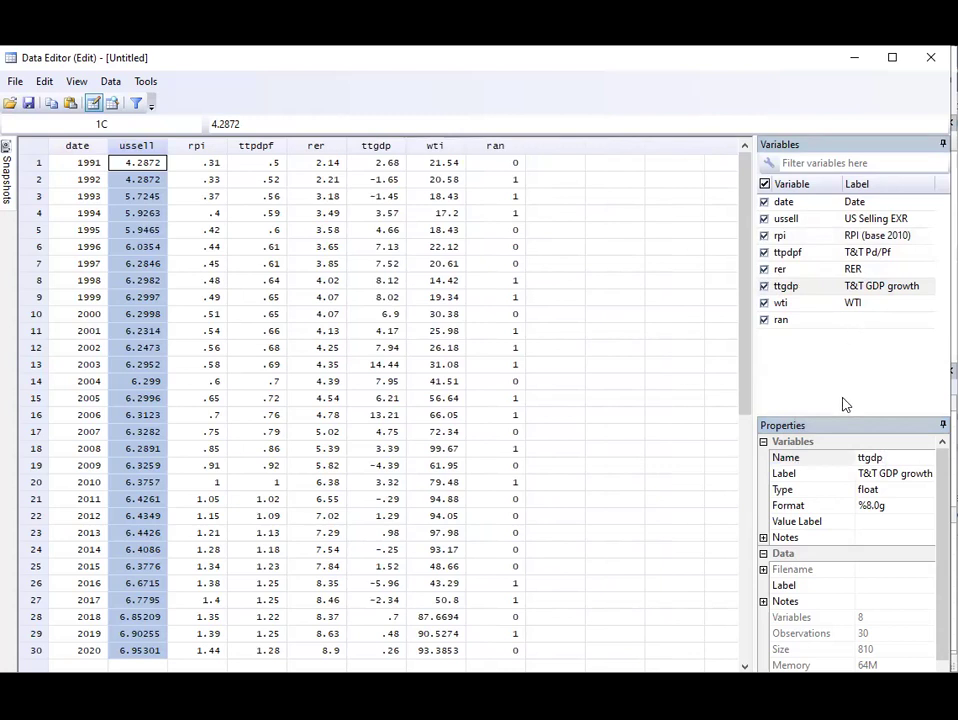
{"action": "left_click", "coordinate": [847, 321]}
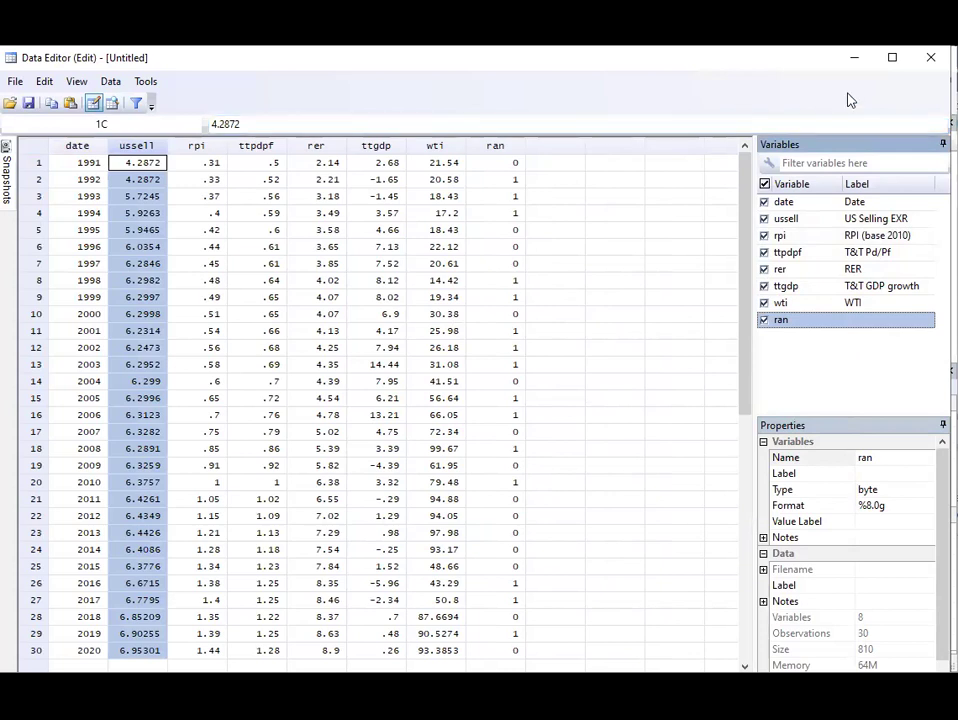
{"action": "left_click", "coordinate": [930, 57]}
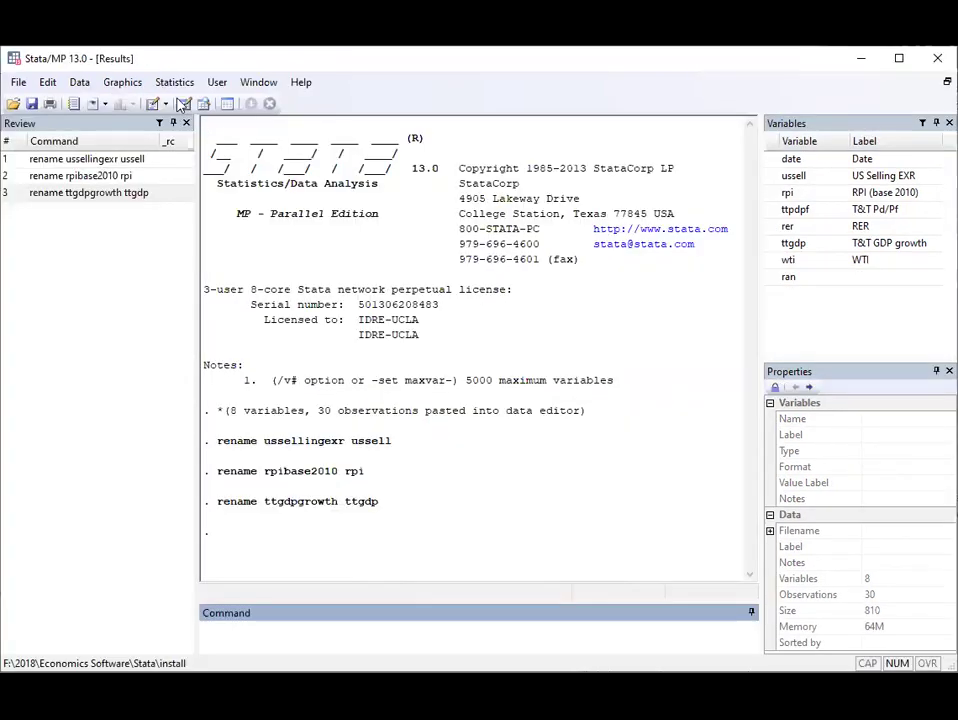
{"action": "left_click", "coordinate": [79, 83]}
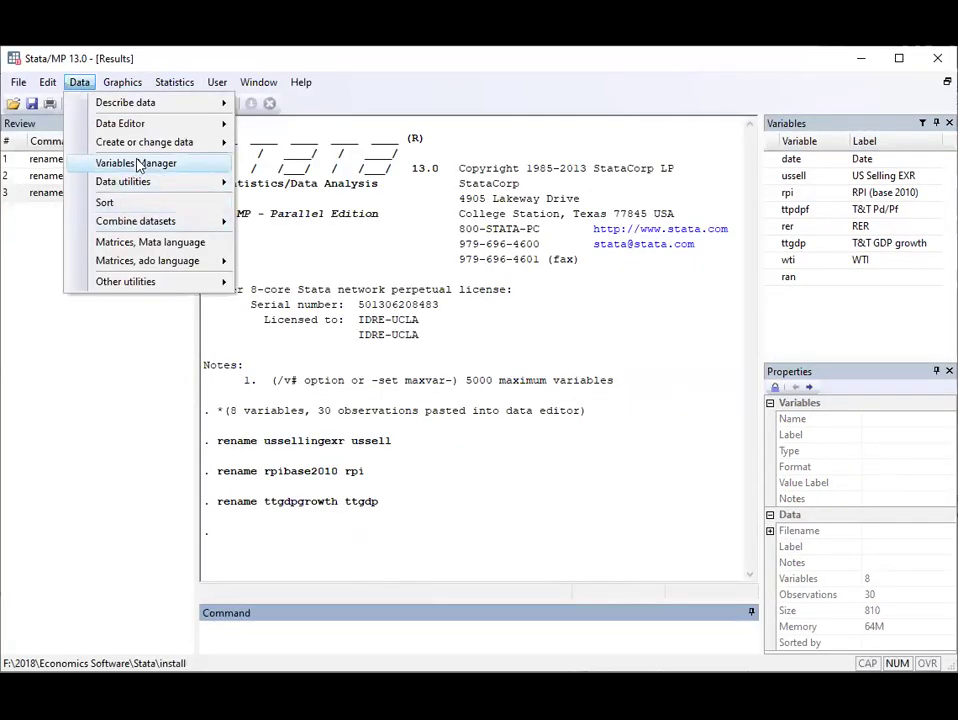
{"action": "mouse_move", "coordinate": [147, 121]}
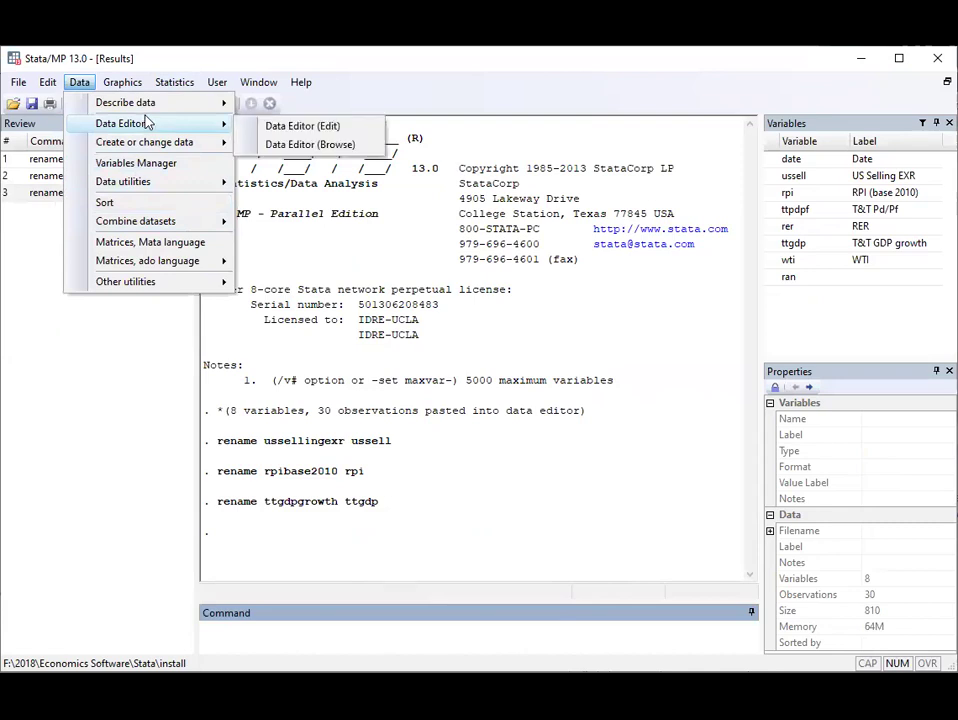
{"action": "mouse_move", "coordinate": [152, 145]}
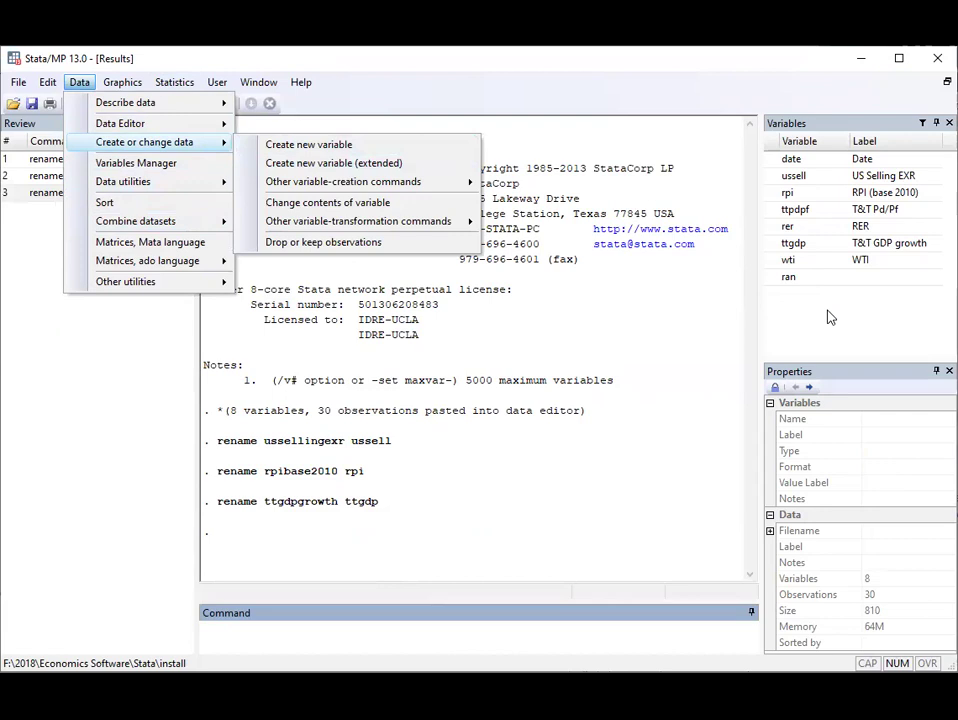
{"action": "left_click", "coordinate": [815, 170]}
- Reopen the Data Editor in edit mode, rename the date variable to Date with a capital D, and close the editor
{"action": "left_click", "coordinate": [791, 163]}
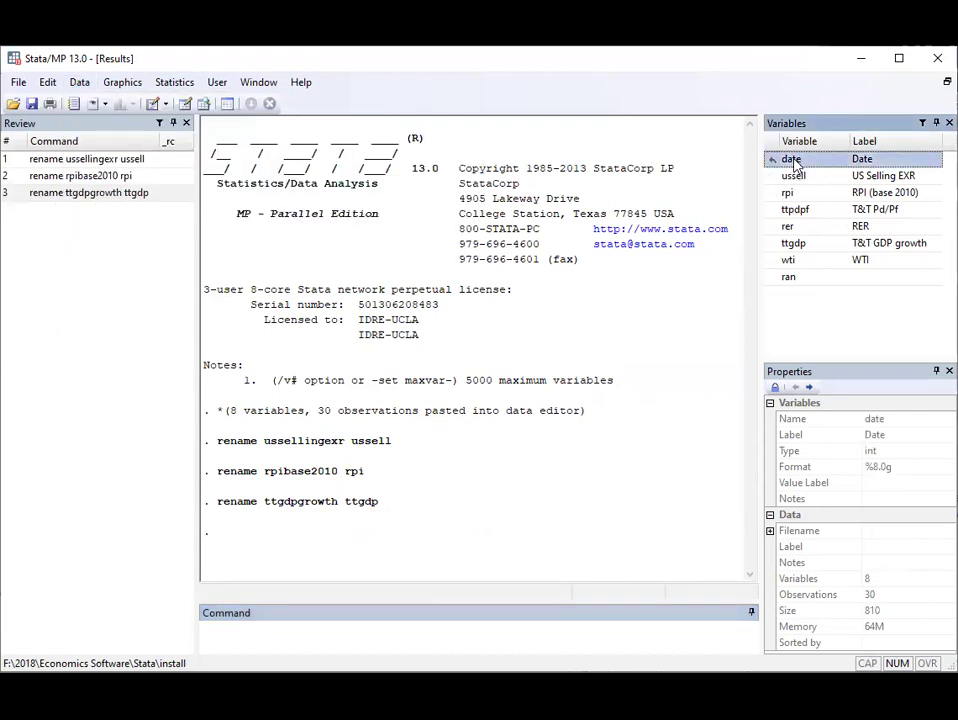
{"action": "left_click", "coordinate": [79, 83]}
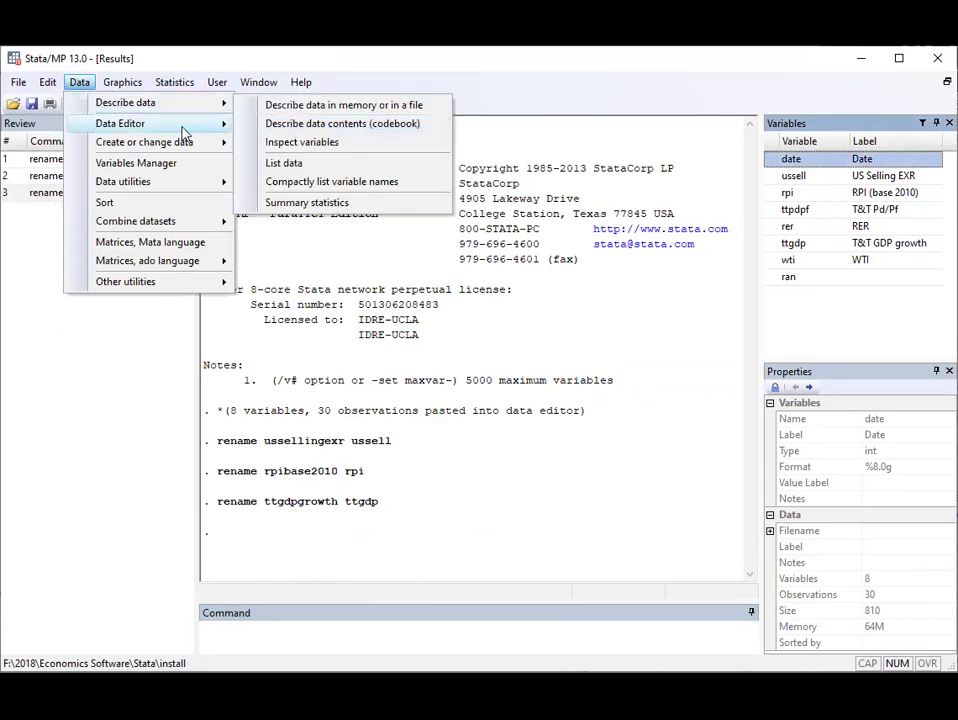
{"action": "mouse_move", "coordinate": [184, 127]}
{"action": "left_click", "coordinate": [280, 131]}
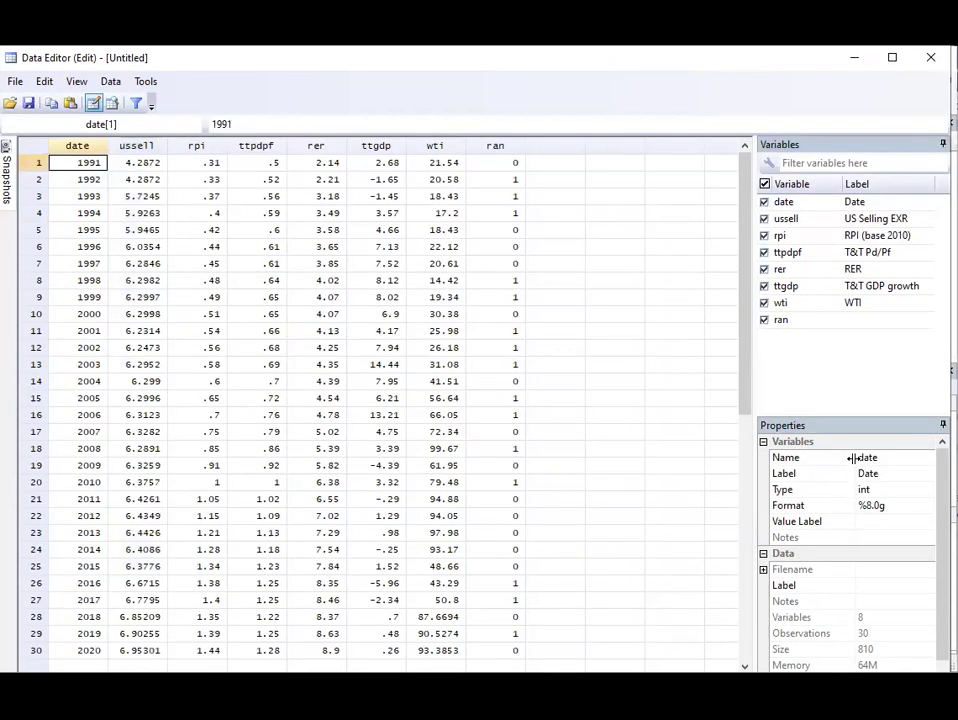
{"action": "left_click", "coordinate": [858, 458]}
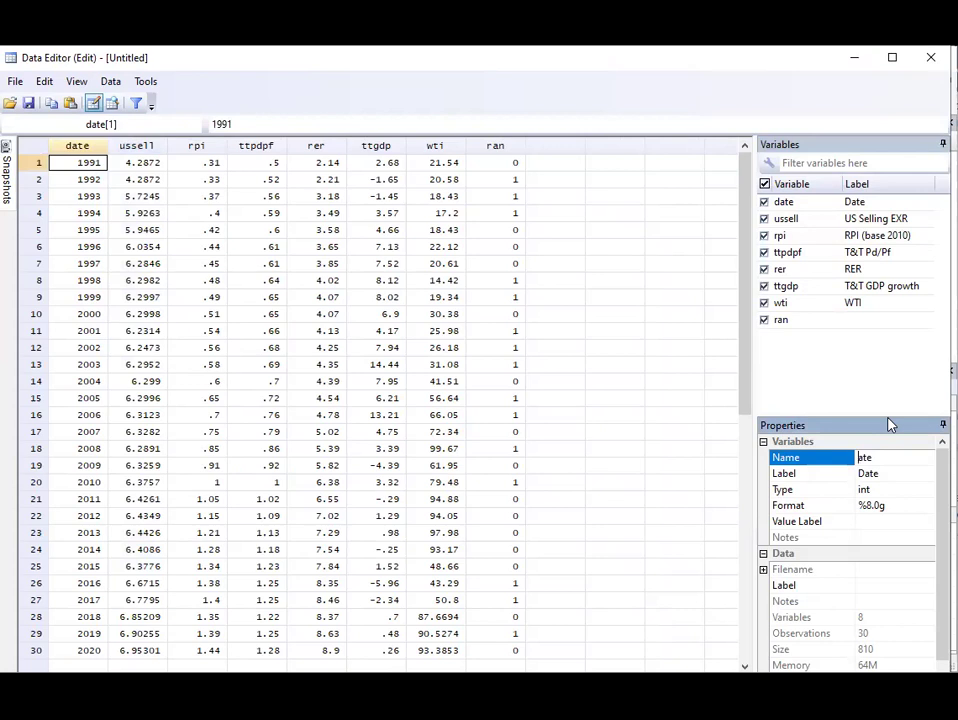
{"action": "key", "text": "Return"}
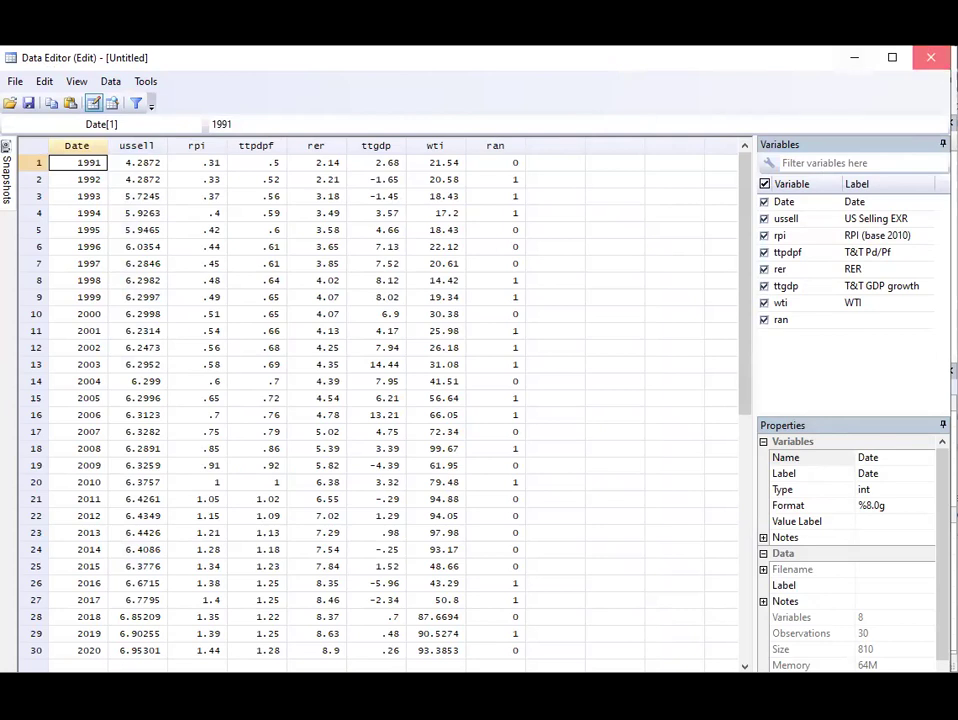
{"action": "left_click", "coordinate": [930, 57]}
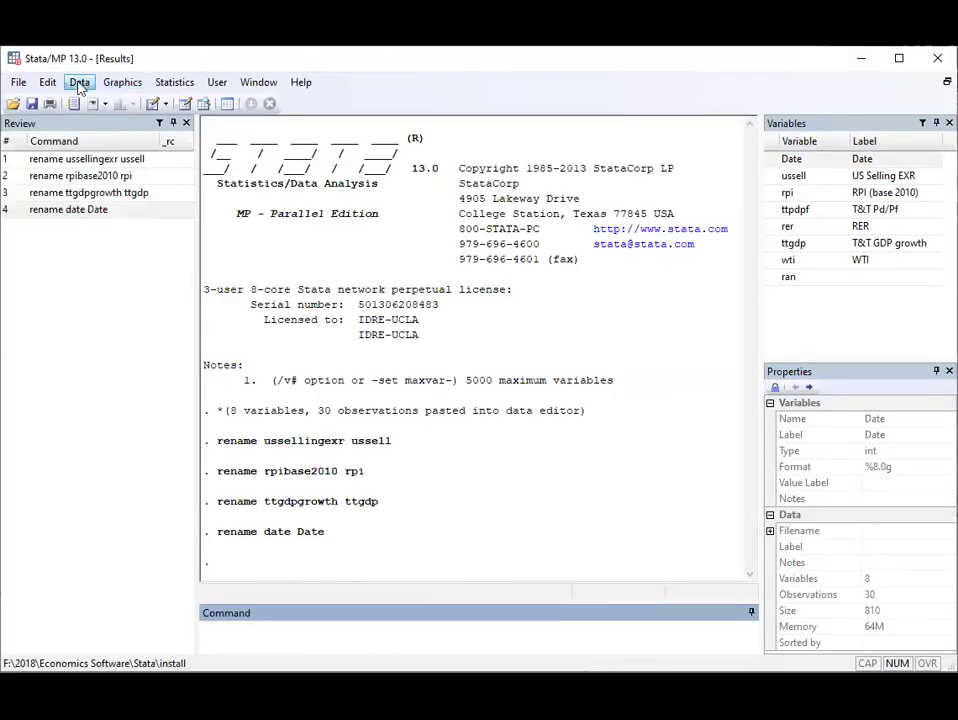
- Try to create a new float variable named date2 from the expression date(Date, "Y")
{"action": "left_click", "coordinate": [79, 83]}
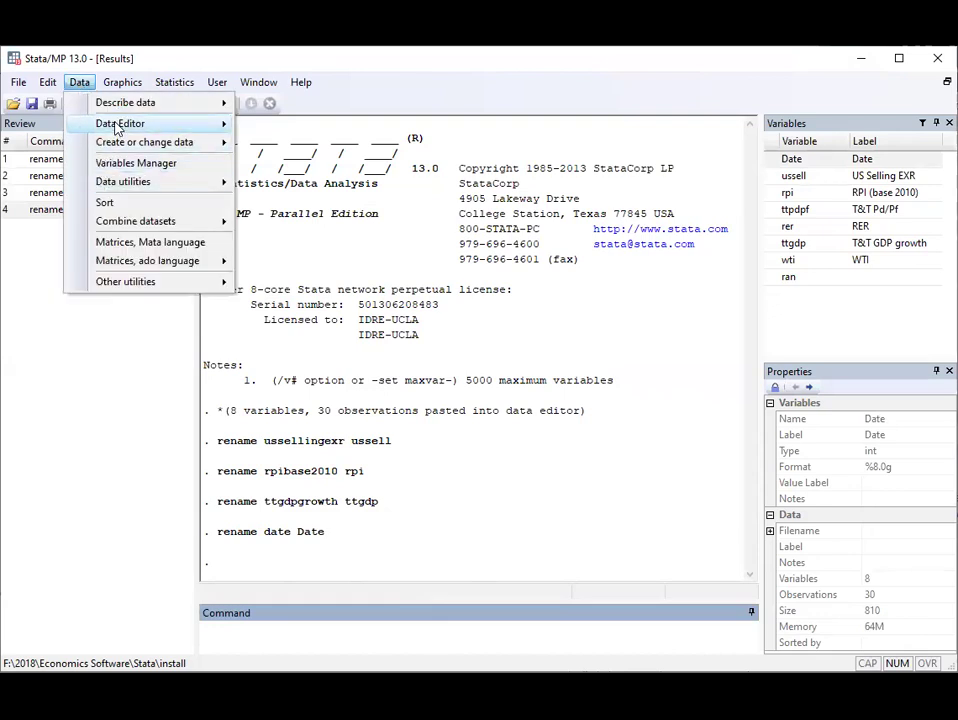
{"action": "mouse_move", "coordinate": [150, 103]}
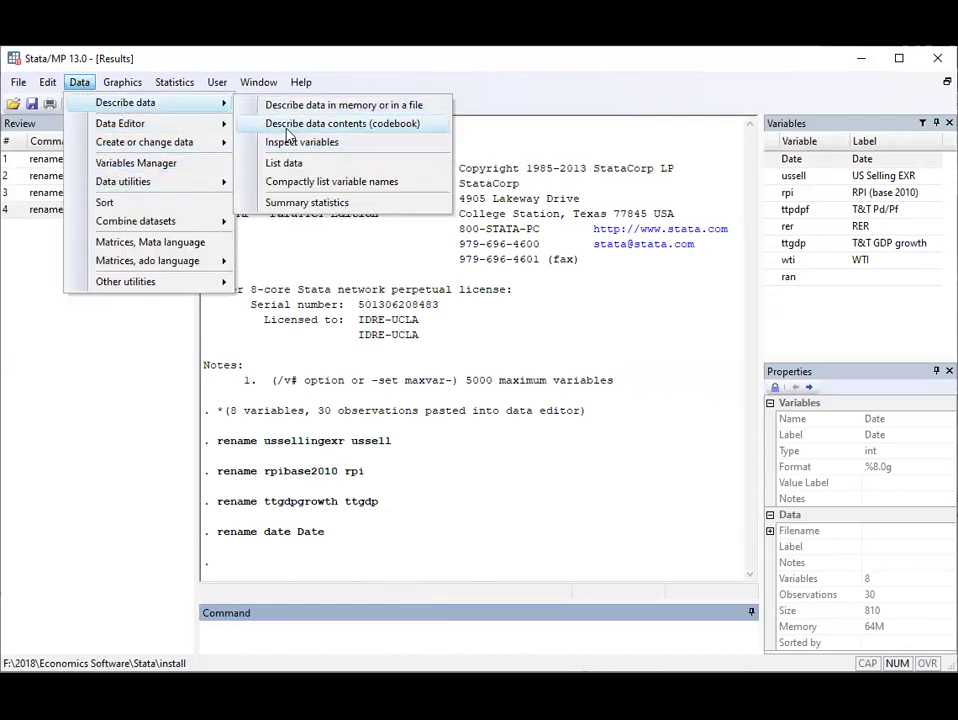
{"action": "mouse_move", "coordinate": [150, 125]}
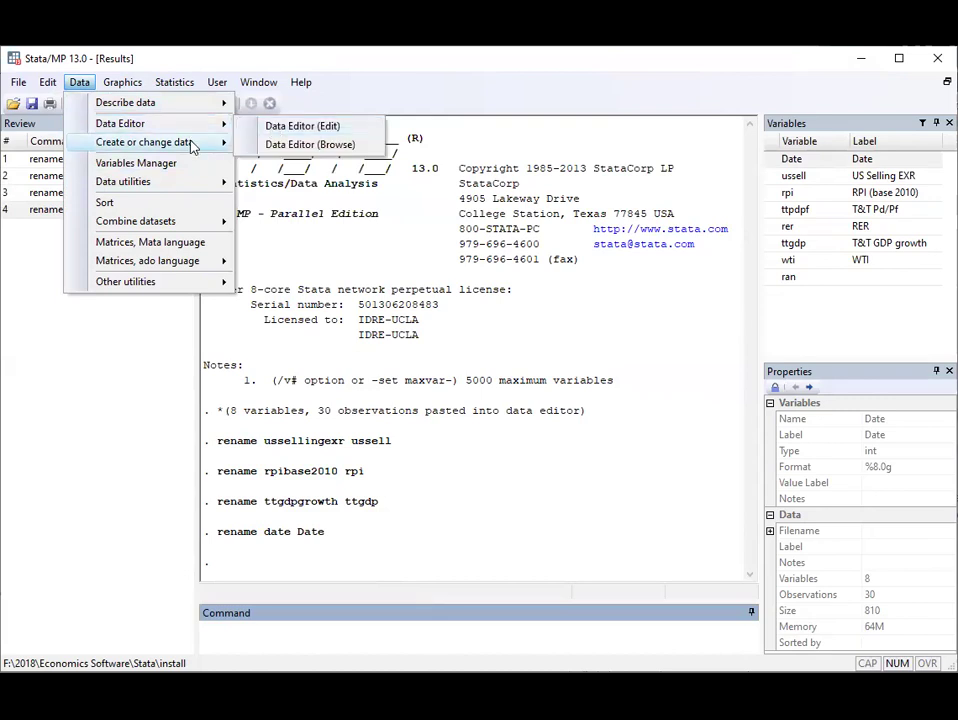
{"action": "mouse_move", "coordinate": [193, 146]}
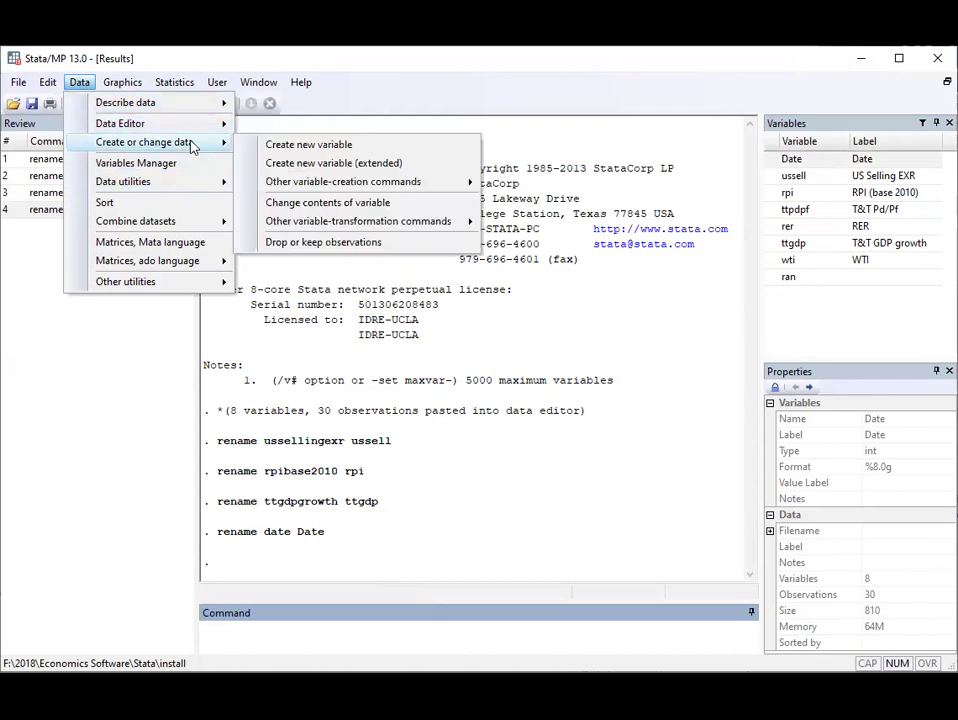
{"action": "left_click", "coordinate": [280, 145]}
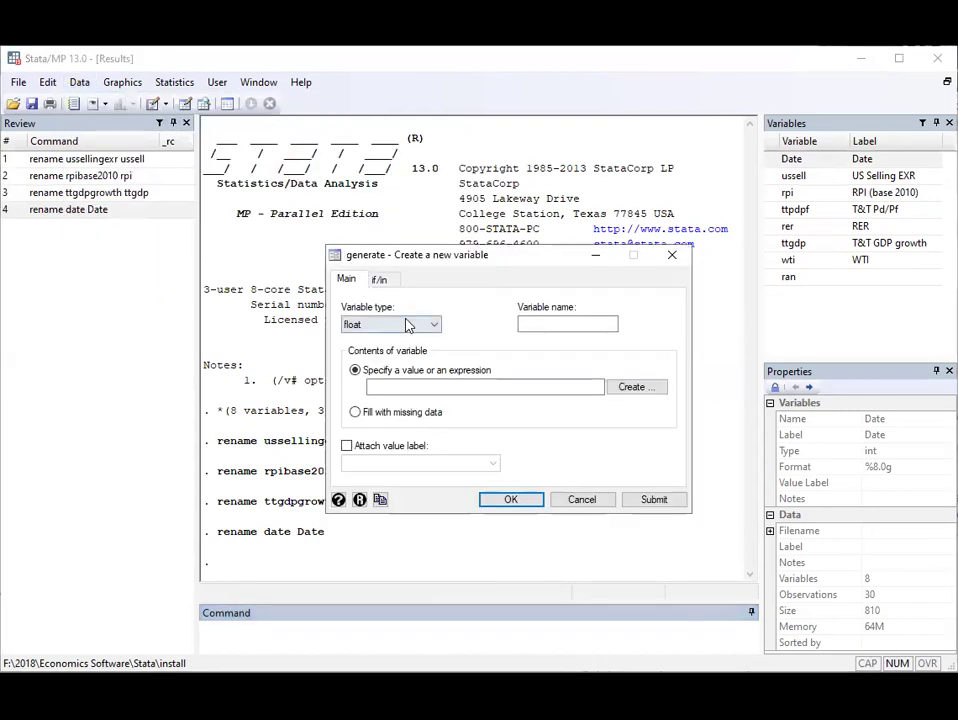
{"action": "left_click", "coordinate": [537, 324]}
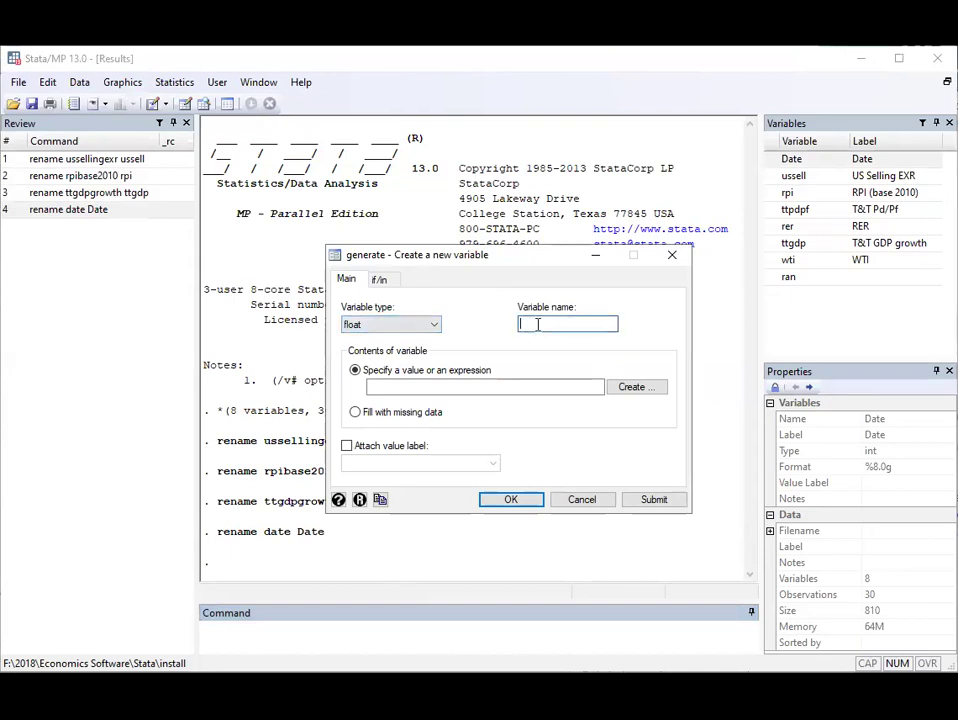
{"action": "type", "text": "date2"}
{"action": "left_click", "coordinate": [420, 388]}
{"action": "type", "text": "date(Date"}
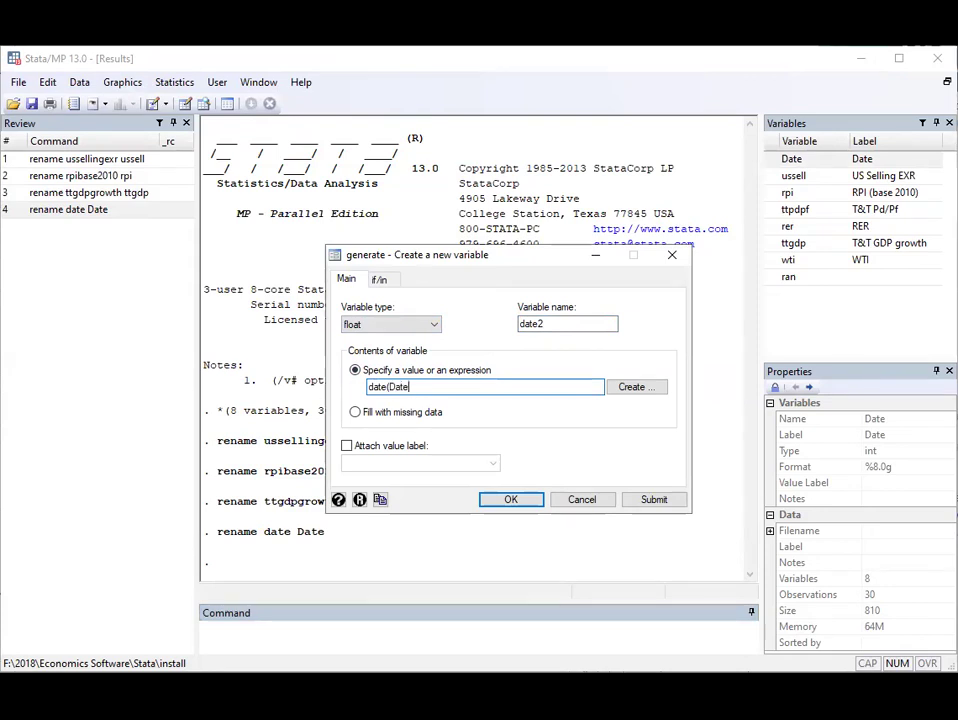
{"action": "type", "text": ", \"Y )"}
{"action": "type", "text": "\"Y\""}
{"action": "left_click", "coordinate": [511, 500]}
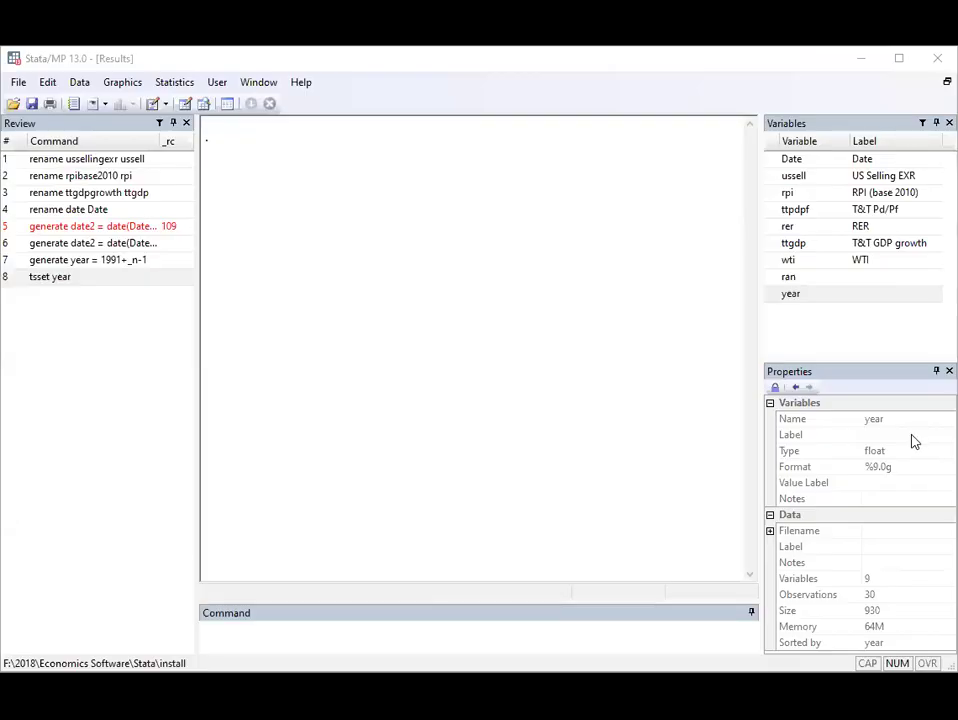
- Try to generate a variable named year from the expression 1991+_n-1, and declare year as the time variable with tsset
{"action": "left_click", "coordinate": [270, 632]}
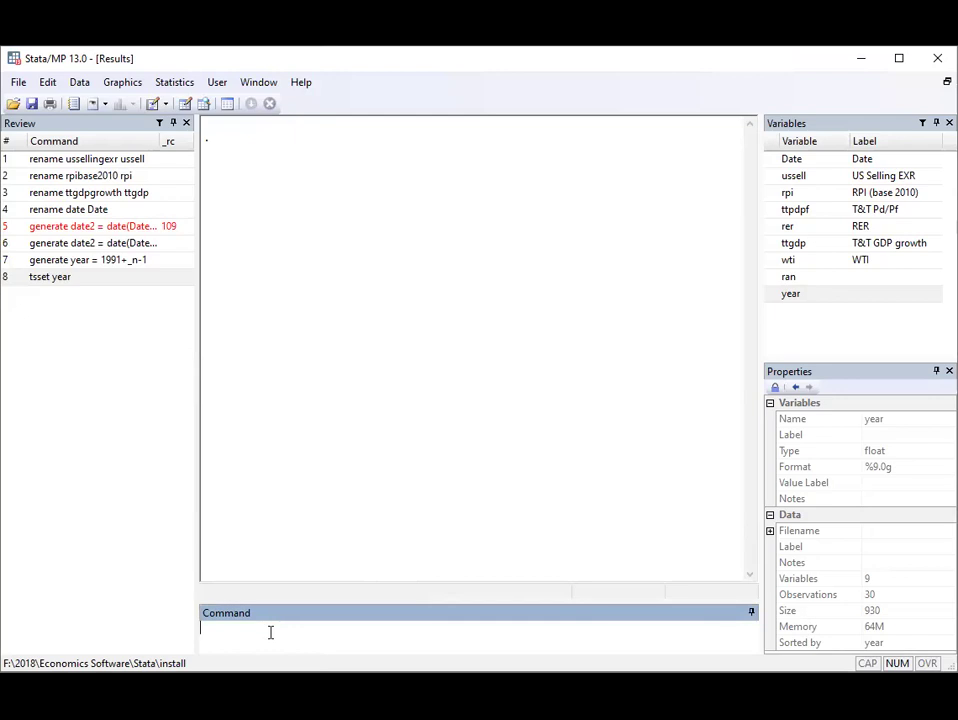
{"action": "type", "text": "generate "}
{"action": "type", "text": "="}
{"action": "key", "text": "BackSpace"}
{"action": "key", "text": "BackSpace"}
{"action": "type", "text": "year = 1991+_n-1"}
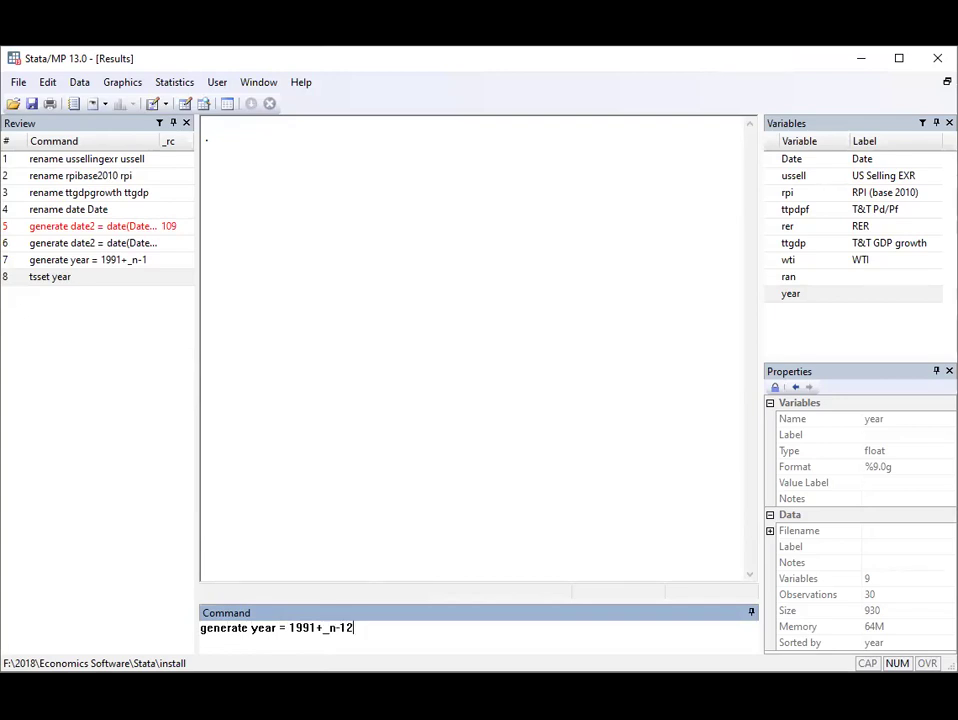
{"action": "key", "text": "Return"}
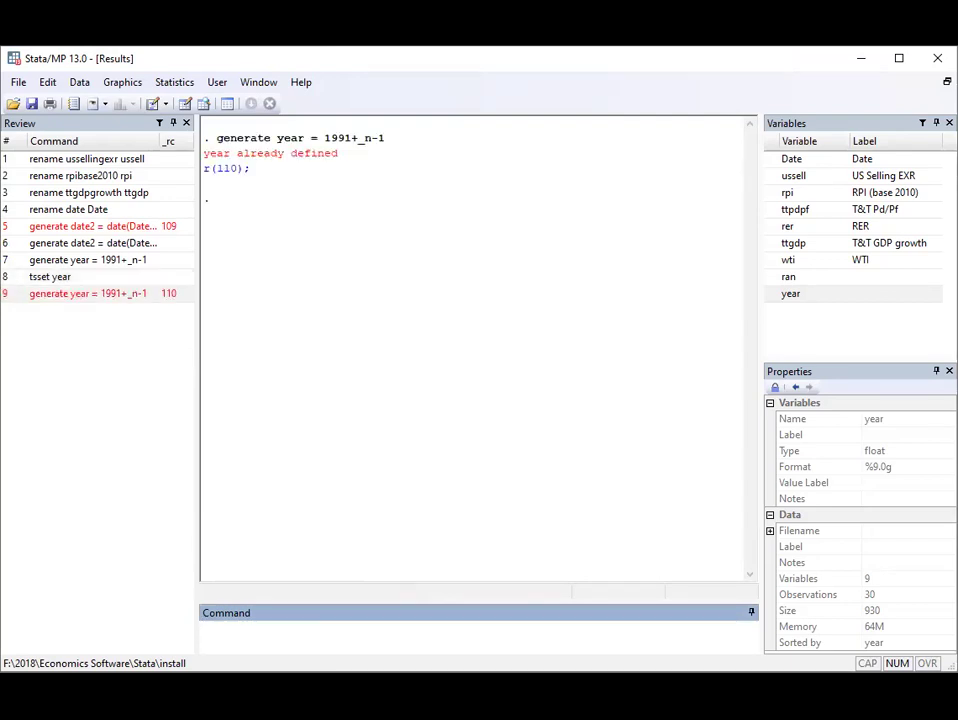
{"action": "type", "text": "tsset year"}
{"action": "key", "text": "Return"}
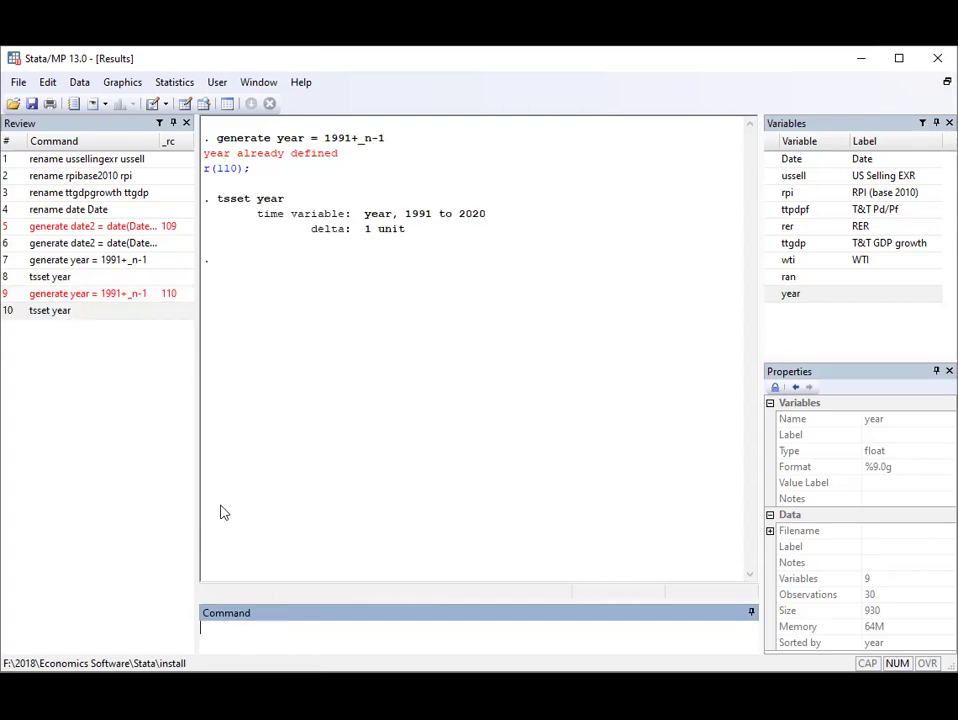
- Open the Data Editor in edit mode, check the year column against the Date column, and close the editor
{"action": "left_click", "coordinate": [79, 82]}
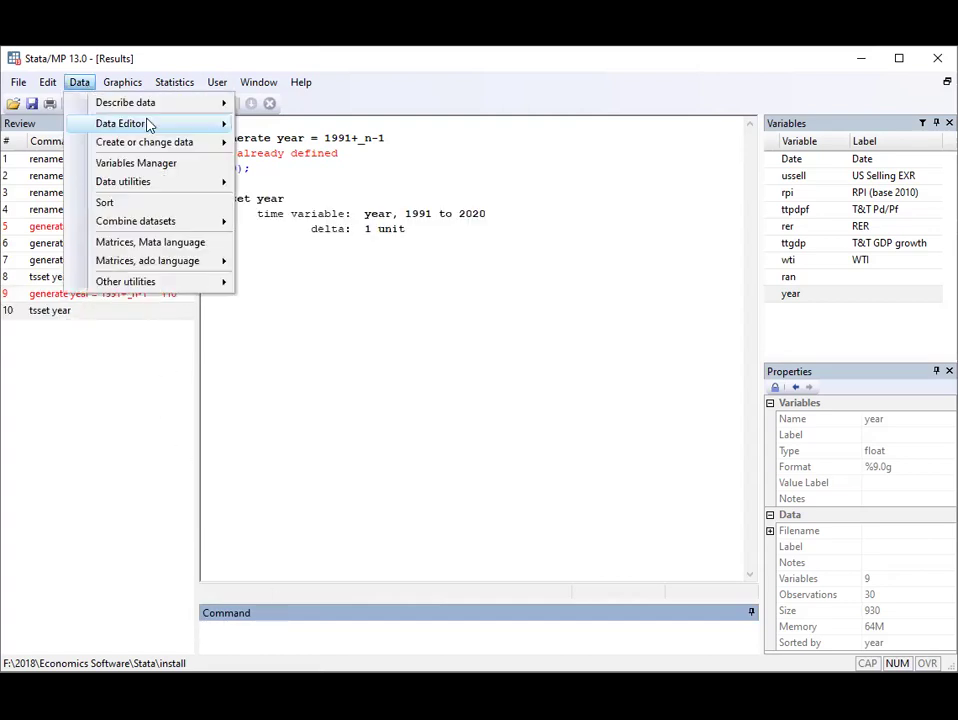
{"action": "mouse_move", "coordinate": [157, 110]}
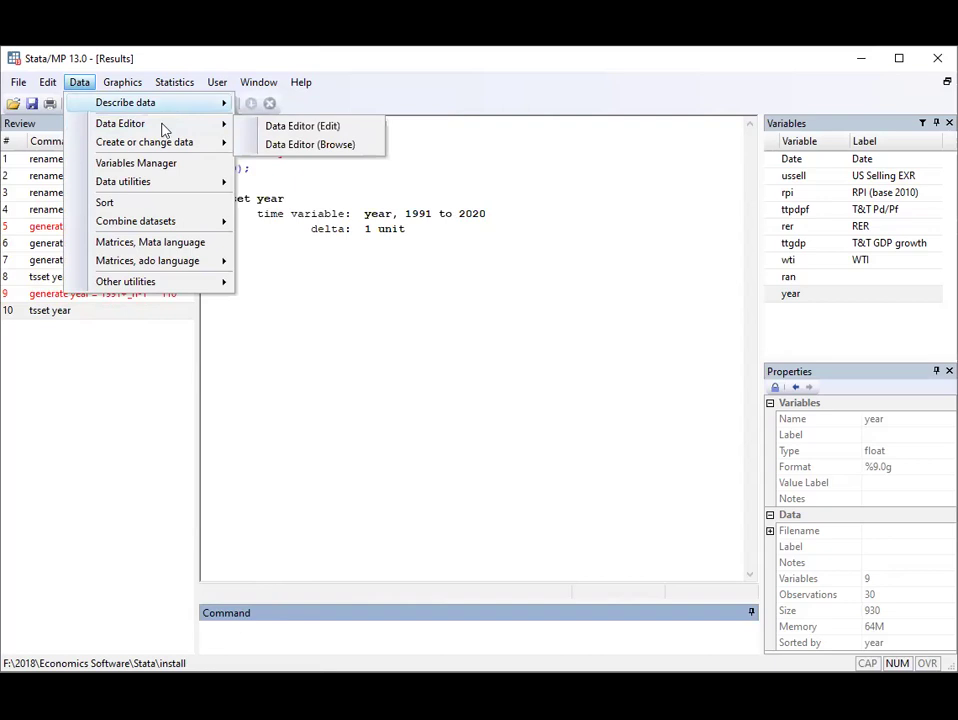
{"action": "left_click", "coordinate": [280, 127]}
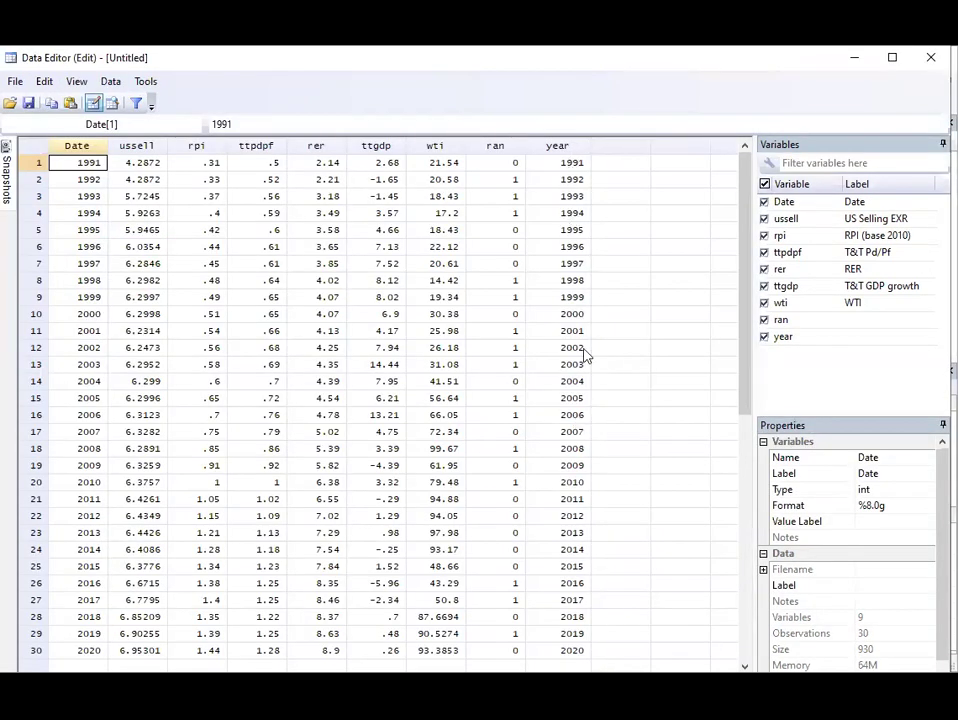
{"action": "scroll", "coordinate": [587, 356], "scroll_direction": "down", "scroll_amount": 5}
{"action": "scroll", "coordinate": [588, 357], "scroll_direction": "up", "scroll_amount": 5}
{"action": "left_click", "coordinate": [931, 57]}
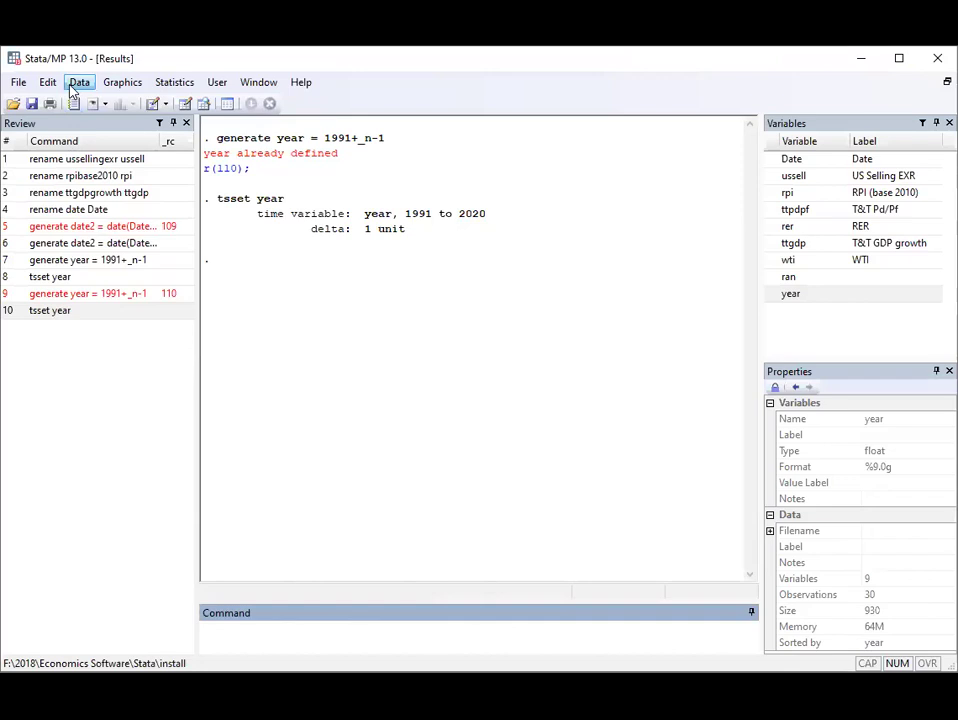
- Look through the available statistical methods, including linear models, treatment effects, nonparametric analysis, multivariate time series and longitudinal/panel data
{"action": "left_click", "coordinate": [160, 90]}
{"action": "mouse_move", "coordinate": [188, 112]}
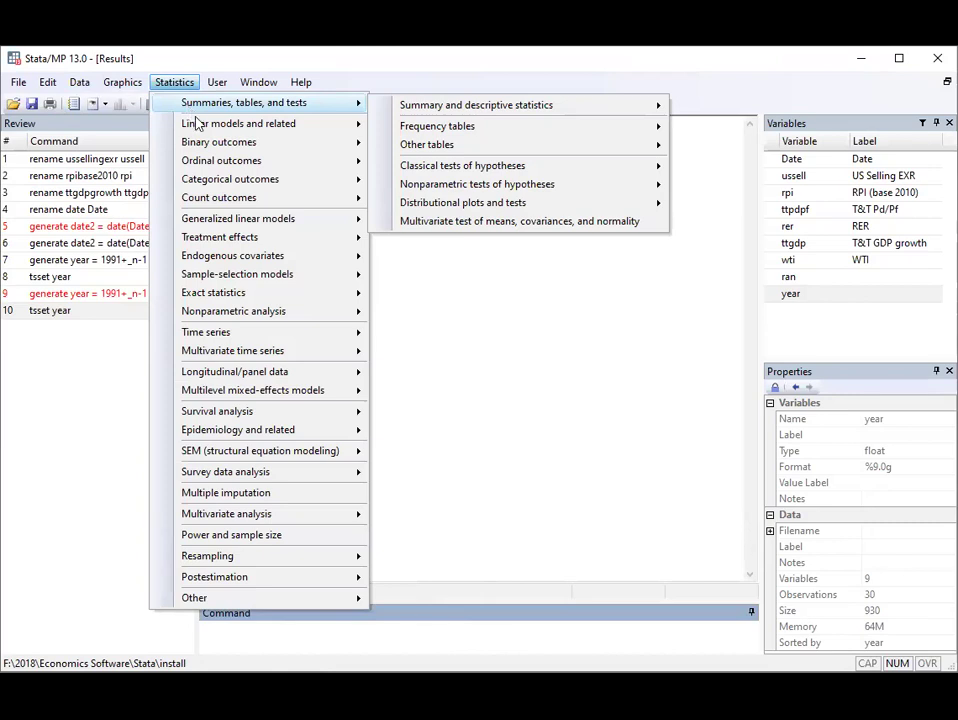
{"action": "mouse_move", "coordinate": [250, 124]}
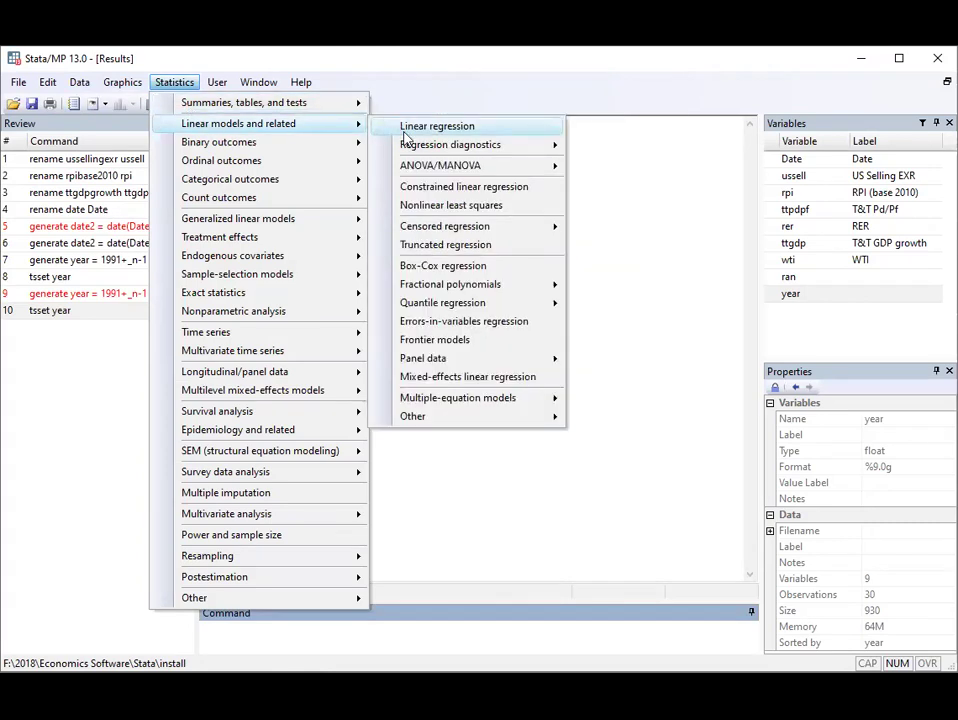
{"action": "mouse_move", "coordinate": [301, 188]}
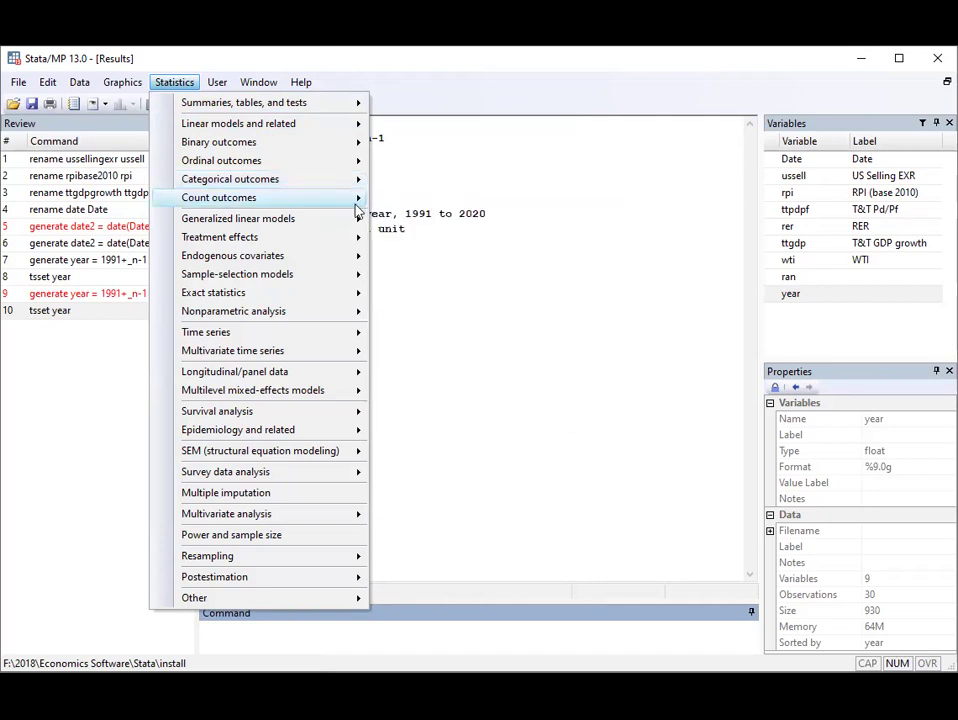
{"action": "mouse_move", "coordinate": [355, 203]}
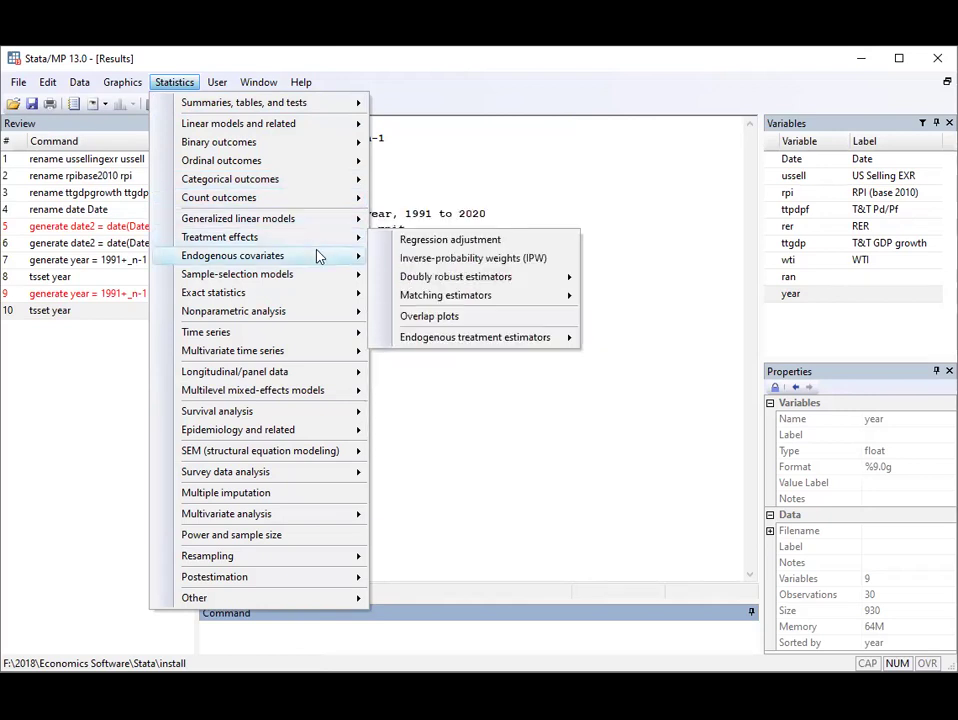
{"action": "mouse_move", "coordinate": [317, 258]}
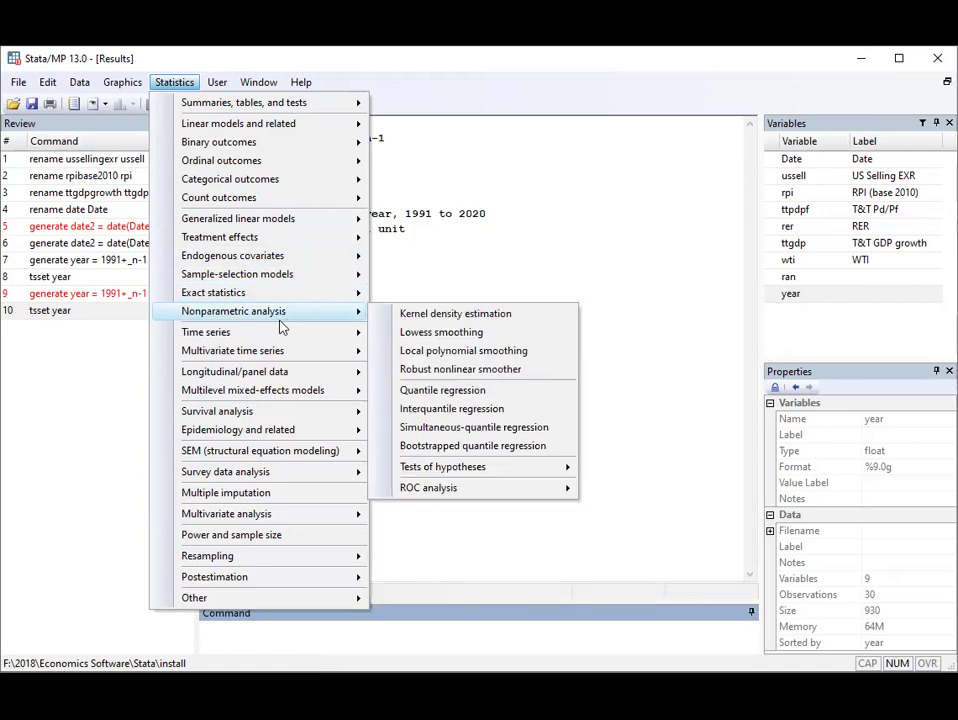
{"action": "mouse_move", "coordinate": [276, 336]}
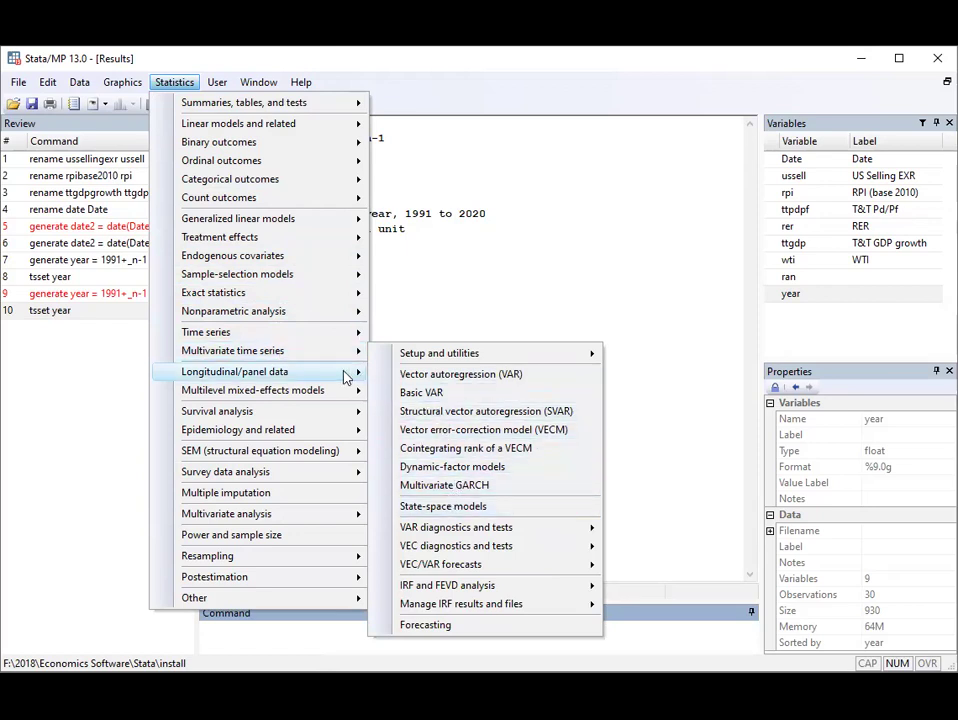
{"action": "mouse_move", "coordinate": [343, 376]}
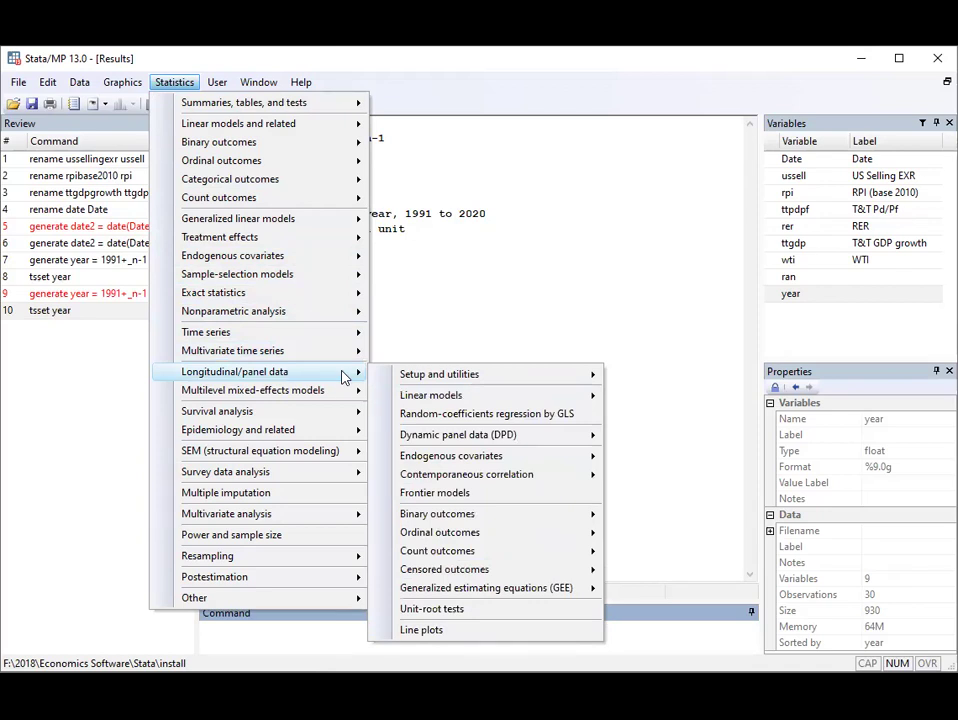
{"action": "mouse_move", "coordinate": [465, 512]}
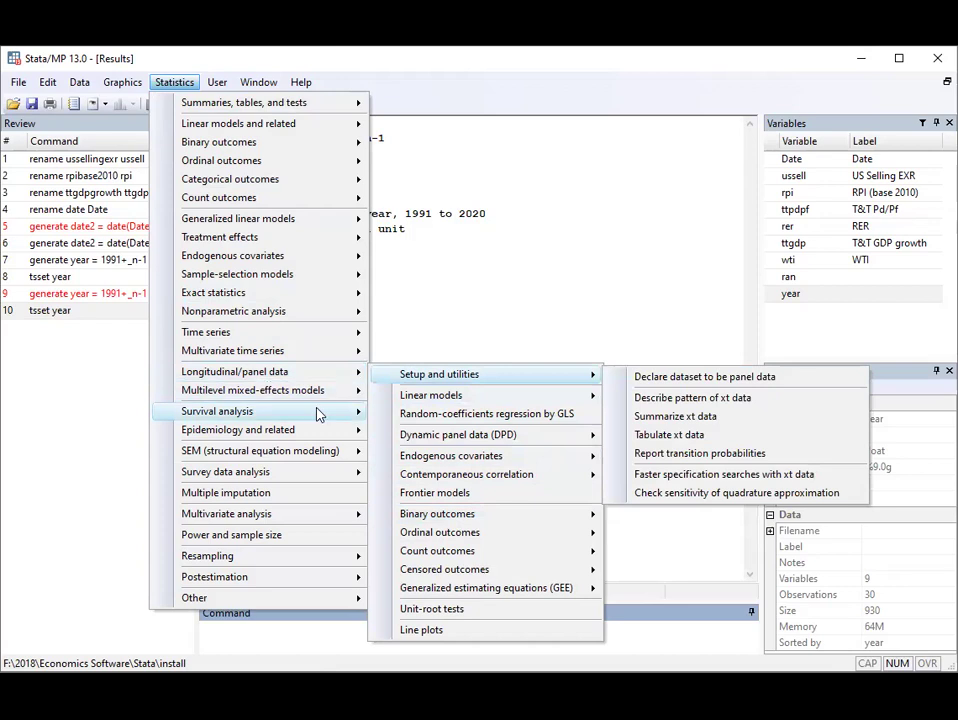
{"action": "mouse_move", "coordinate": [310, 437]}
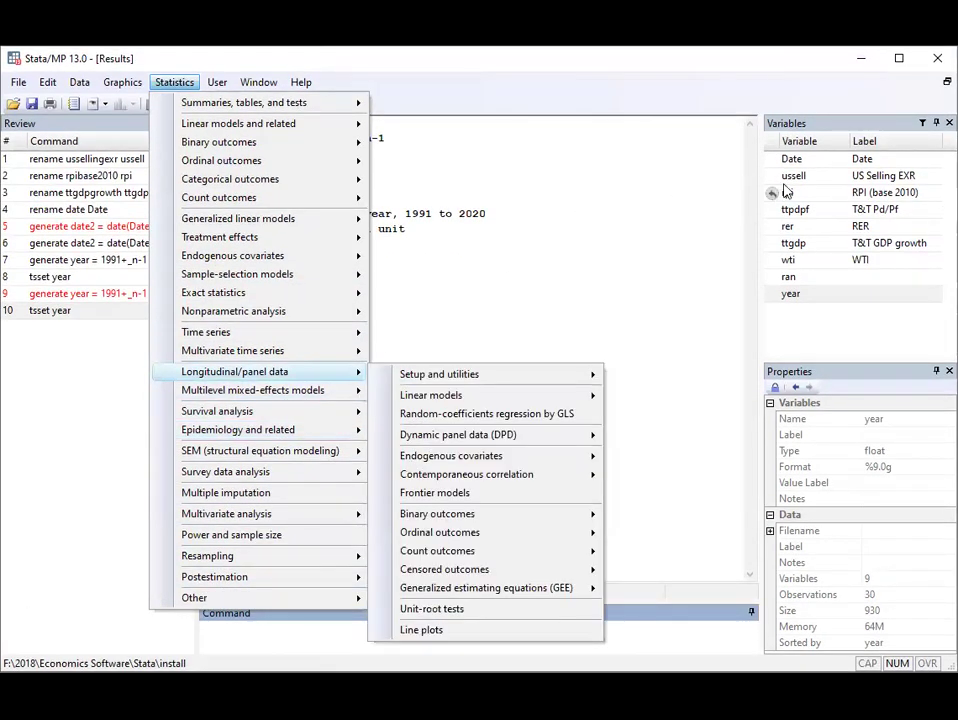
{"action": "left_click", "coordinate": [680, 88]}
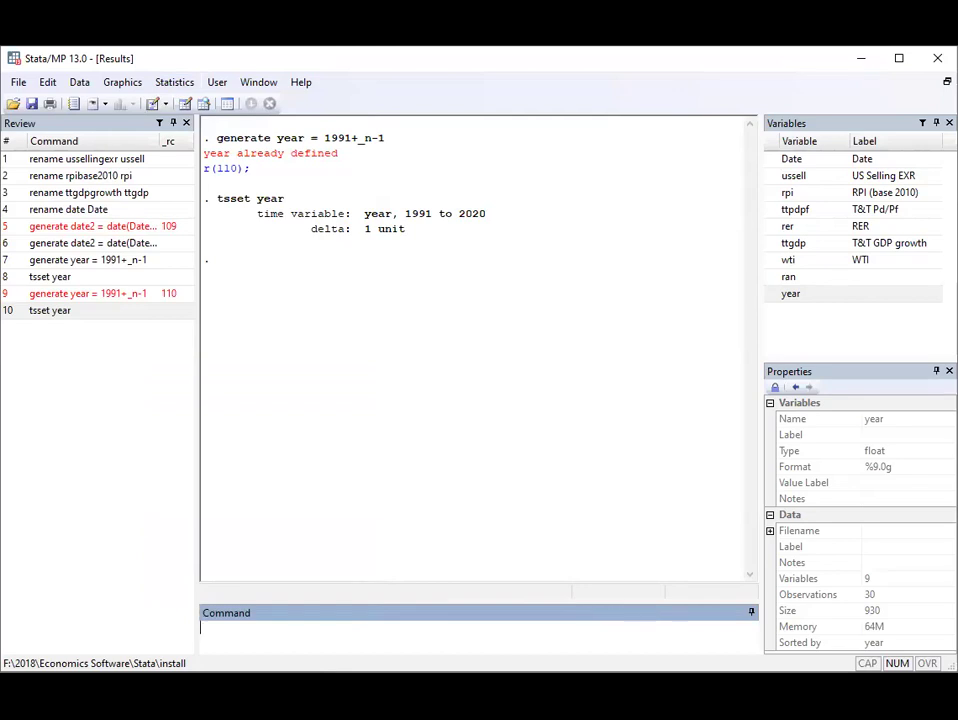
{"action": "key", "text": "alt+Tab"}
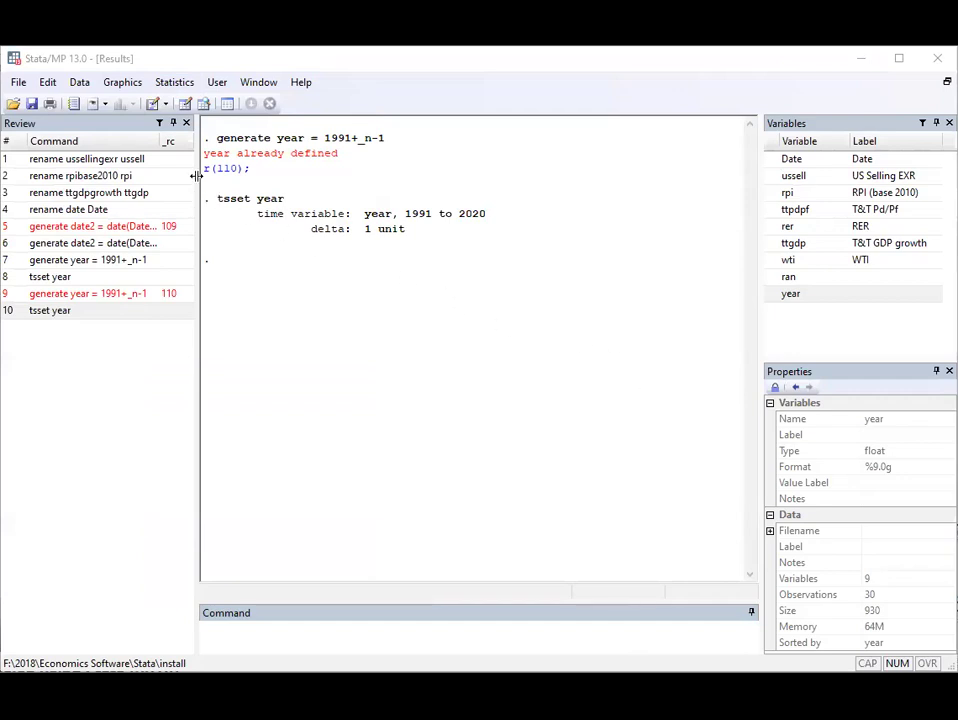
- Start a logistic regression reporting coefficients and choose ran as the dependent variable
{"action": "left_click", "coordinate": [175, 86]}
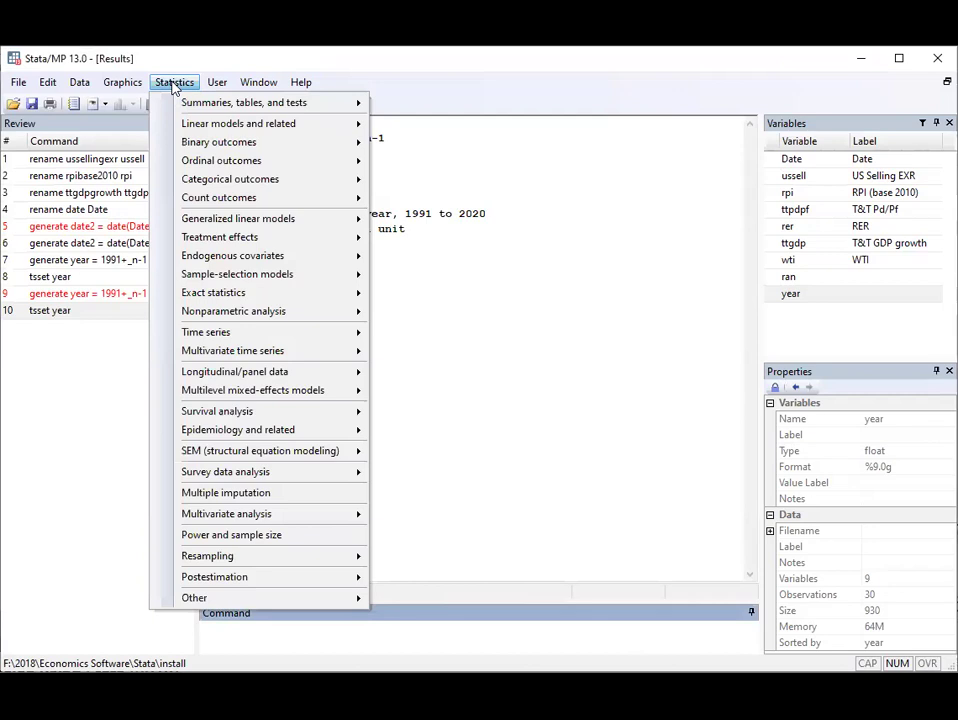
{"action": "mouse_move", "coordinate": [274, 143]}
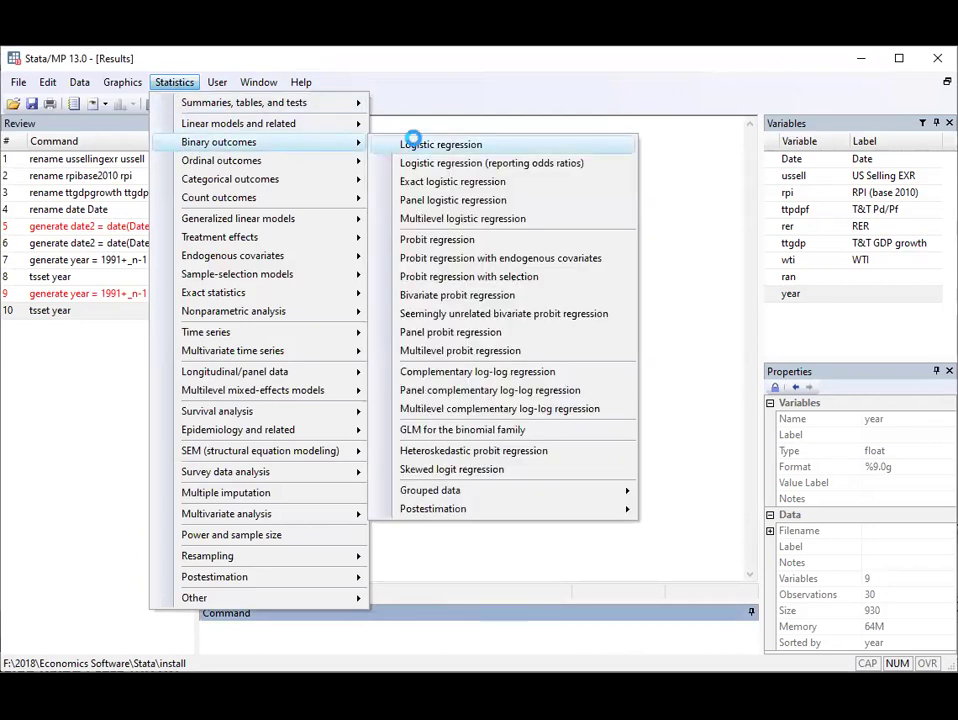
{"action": "left_click", "coordinate": [415, 145]}
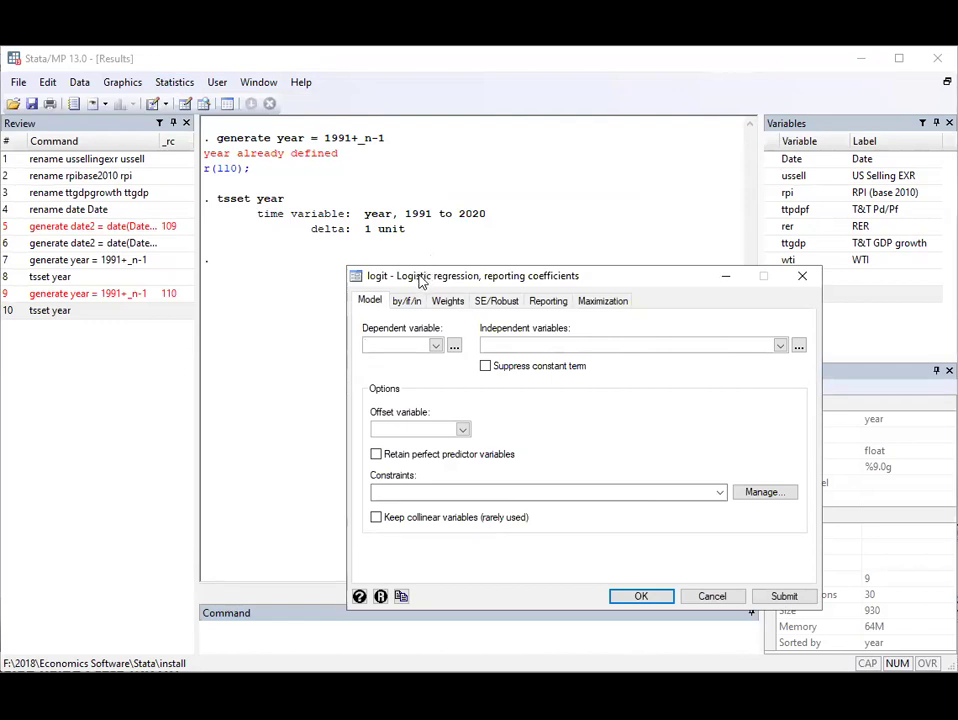
{"action": "left_click", "coordinate": [436, 346]}
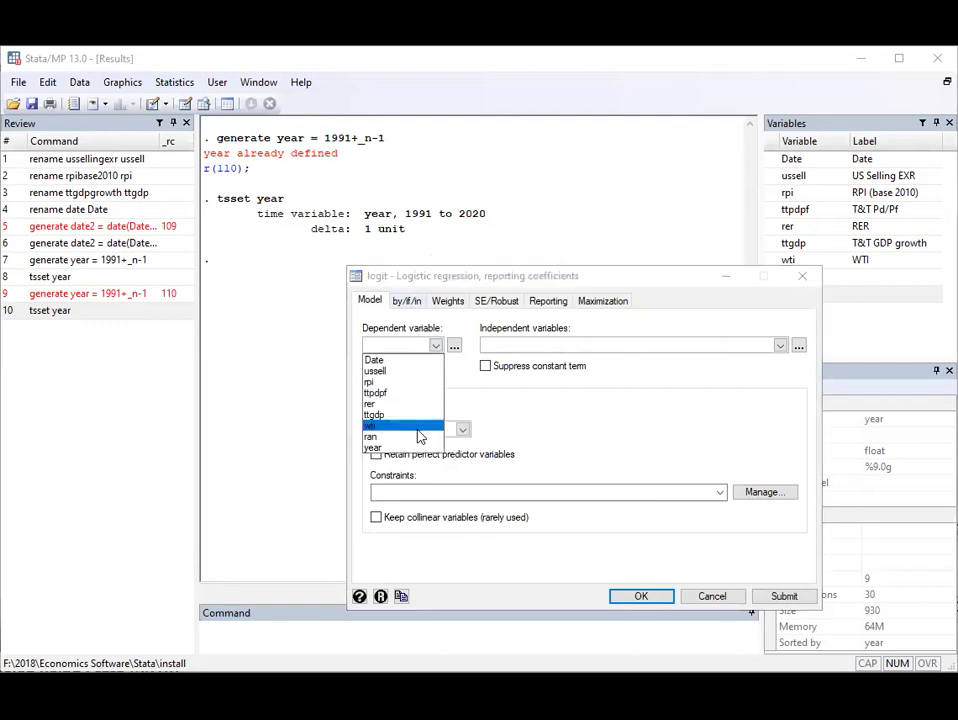
{"action": "left_click", "coordinate": [418, 440]}
- Add ussell, rpi, ttpdpf, rer, ttgdp and wti as independent variables and run the logistic regression
{"action": "left_click", "coordinate": [532, 346]}
{"action": "left_click", "coordinate": [780, 346]}
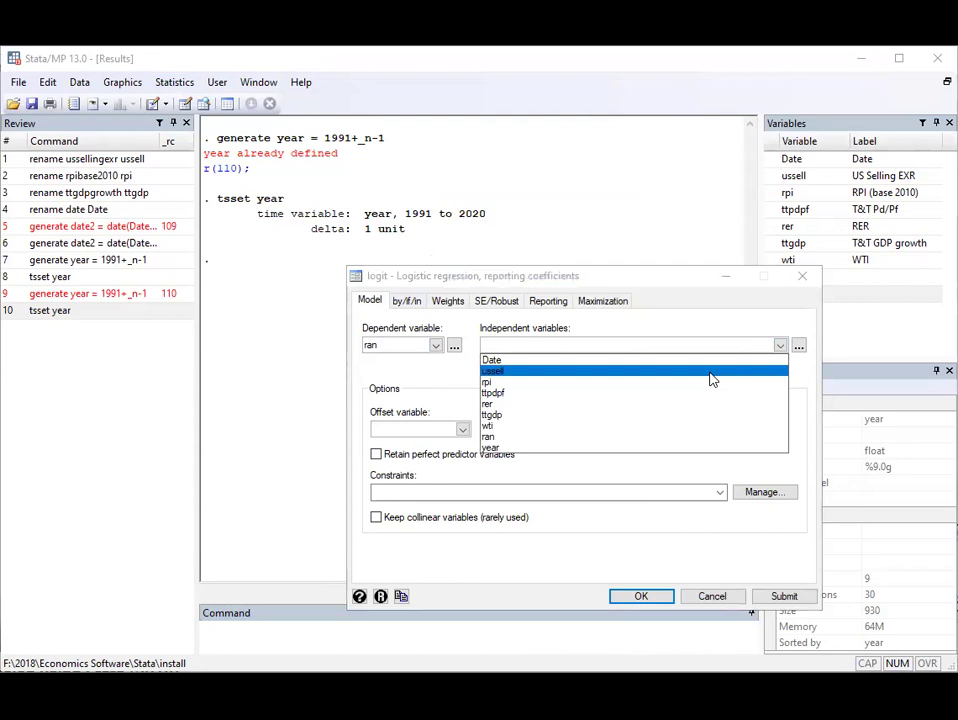
{"action": "left_click", "coordinate": [710, 373]}
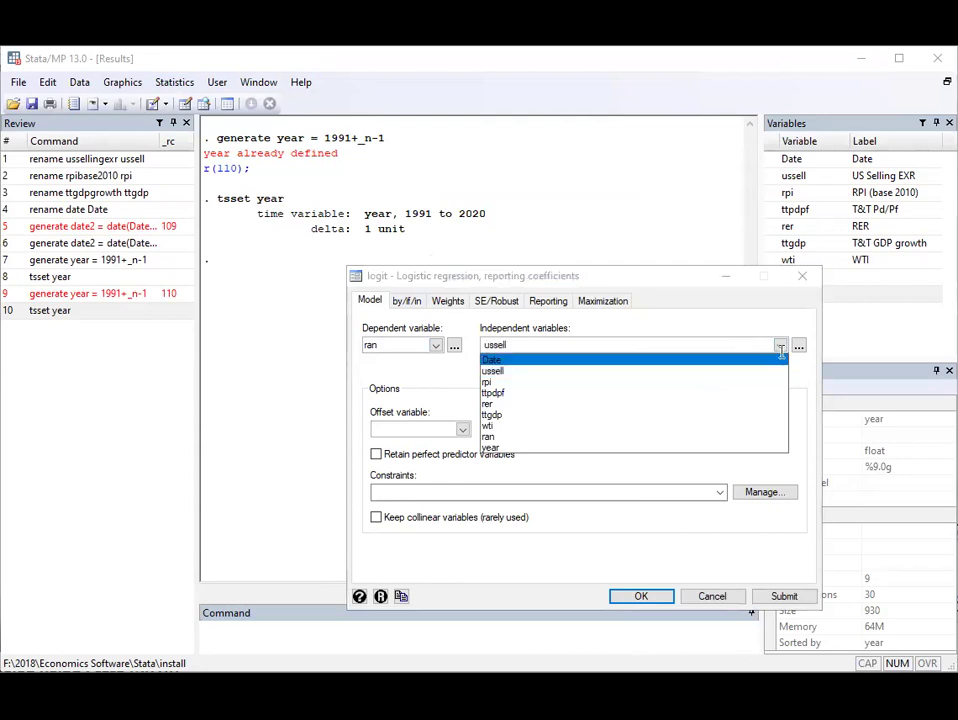
{"action": "left_click", "coordinate": [668, 387]}
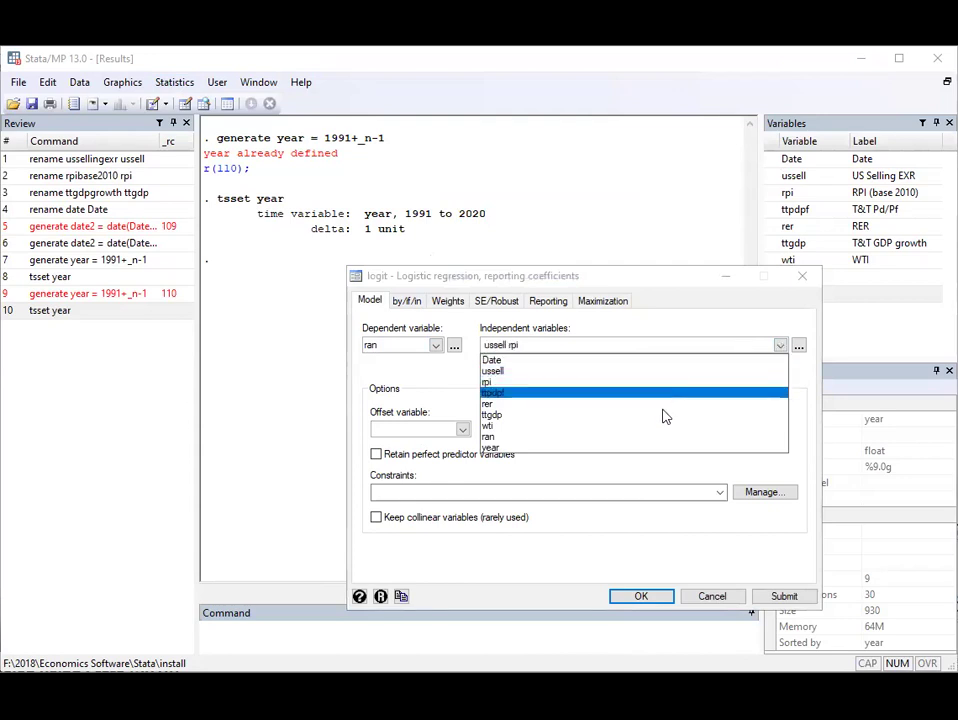
{"action": "left_click", "coordinate": [663, 408]}
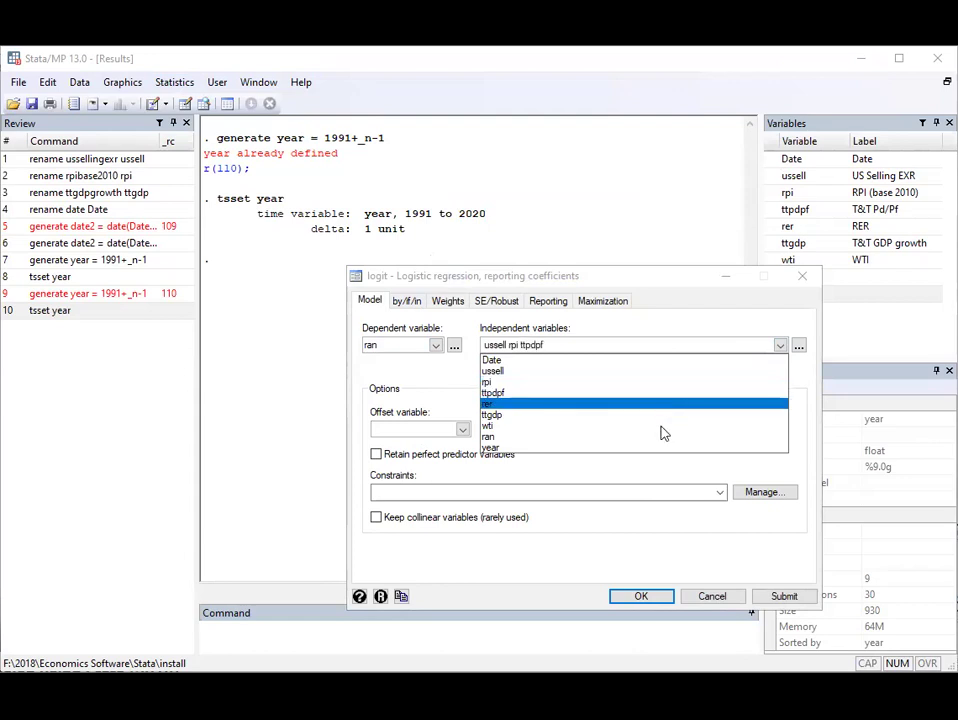
{"action": "left_click", "coordinate": [661, 432]}
{"action": "left_click", "coordinate": [657, 434]}
{"action": "left_click", "coordinate": [654, 428]}
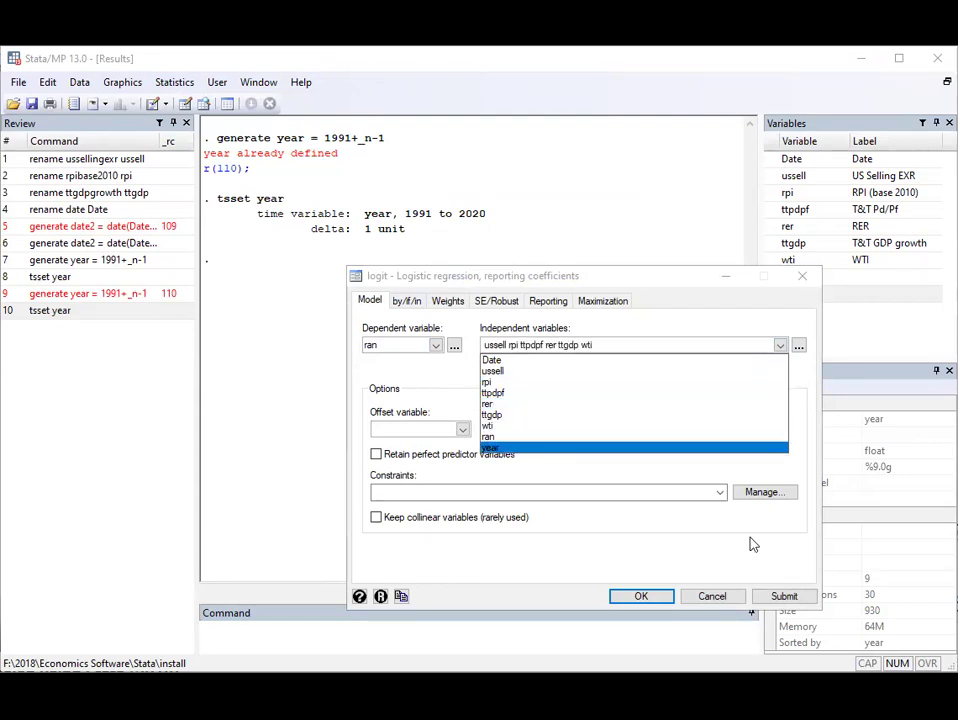
{"action": "left_click", "coordinate": [630, 542]}
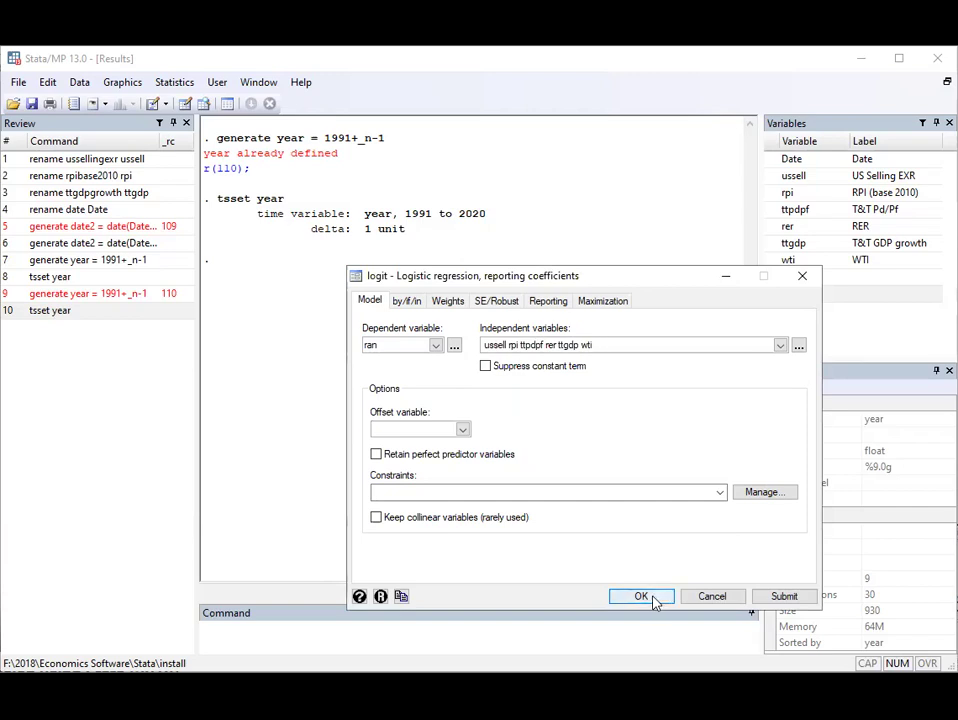
{"action": "left_click", "coordinate": [641, 596]}
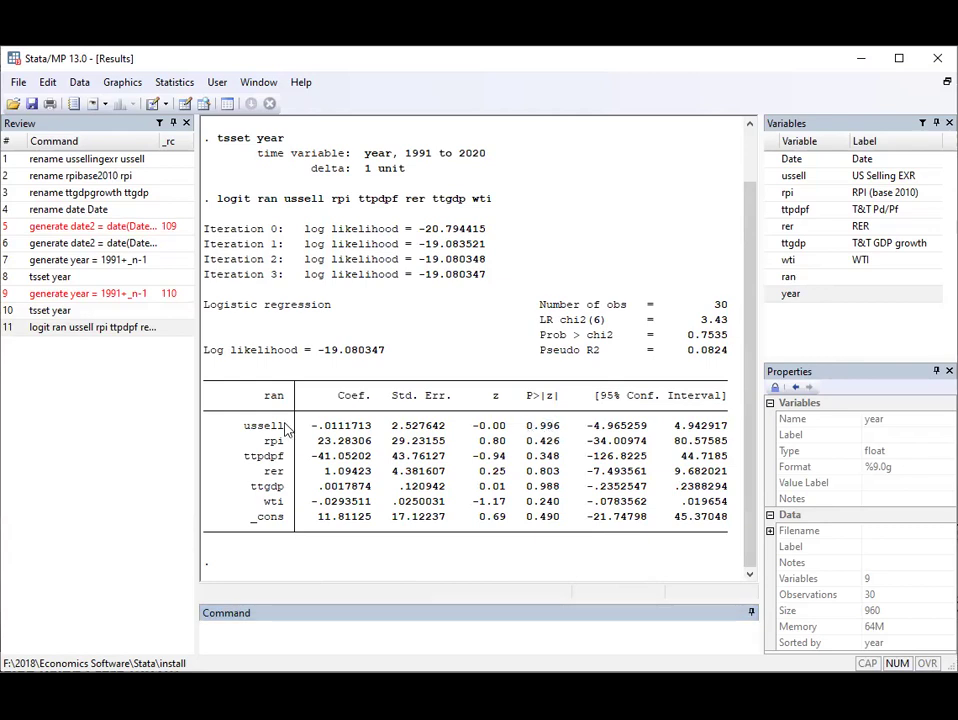
- Examine the P>|z| values of the independent variables and the constant in the logistic regression output
{"action": "left_click_drag", "start_coordinate": [530, 432], "coordinate": [556, 432]}
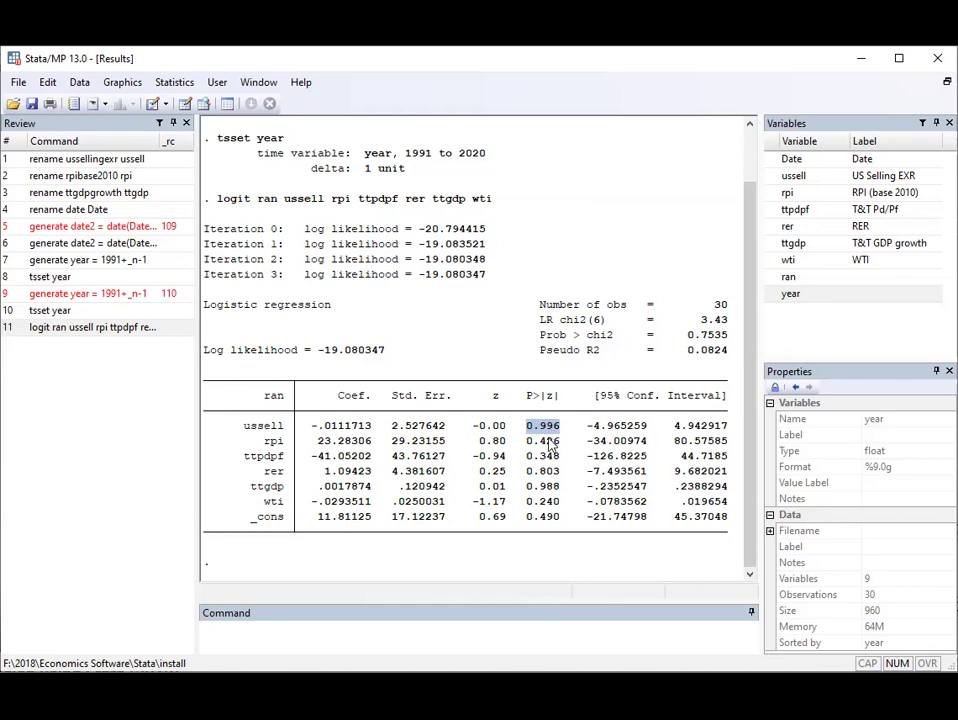
{"action": "left_click_drag", "start_coordinate": [548, 441], "coordinate": [547, 516]}
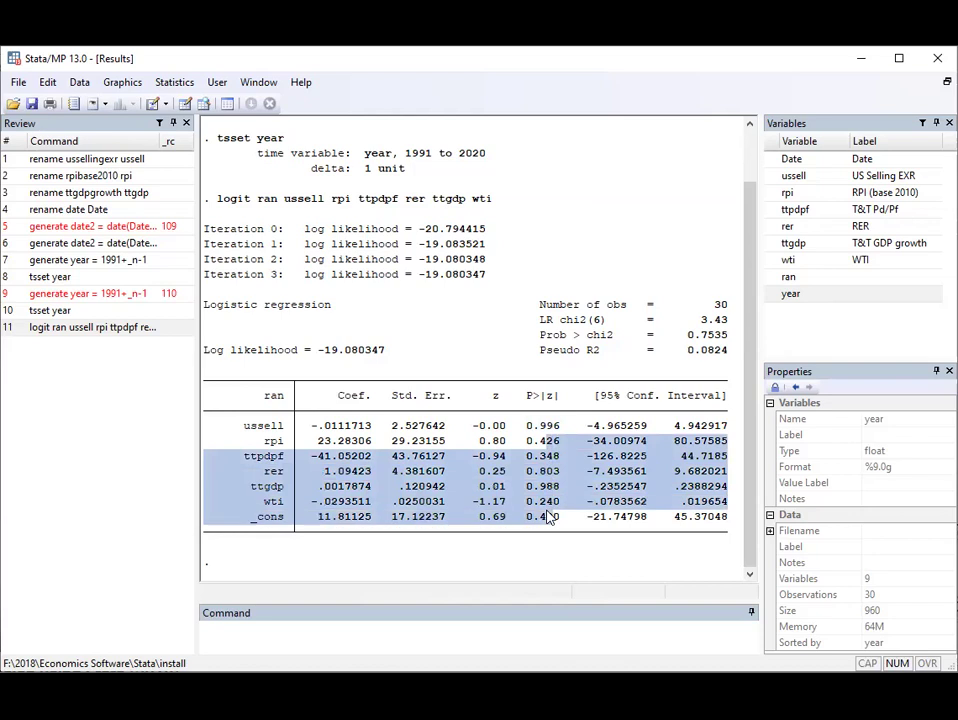
{"action": "left_click", "coordinate": [574, 453]}
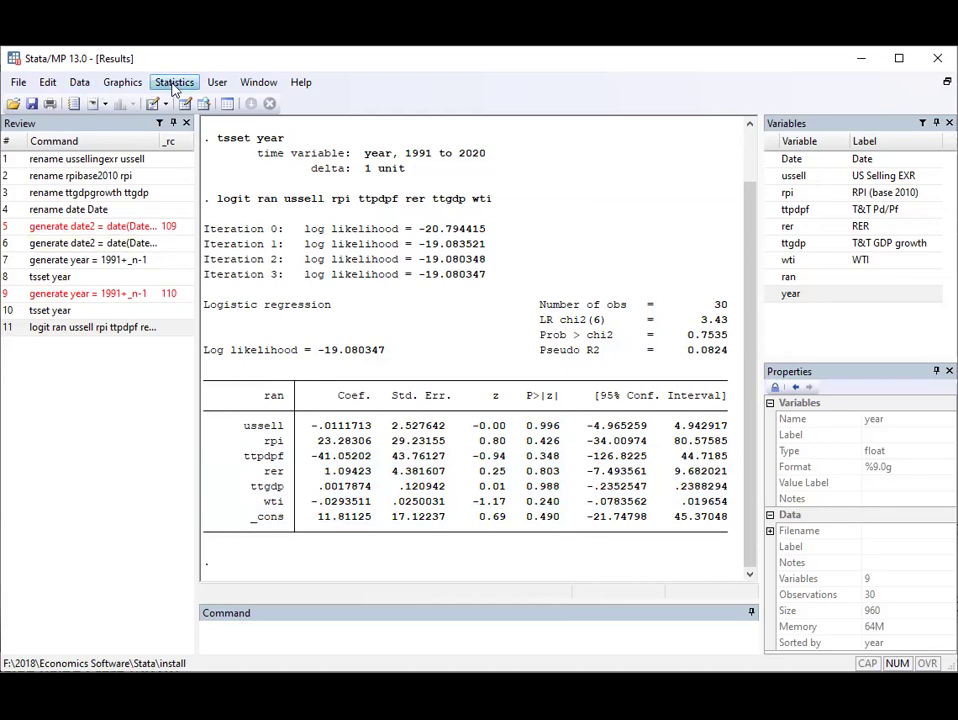
{"action": "left_click", "coordinate": [160, 84]}
{"action": "left_click", "coordinate": [148, 84]}
{"action": "left_click", "coordinate": [112, 84]}
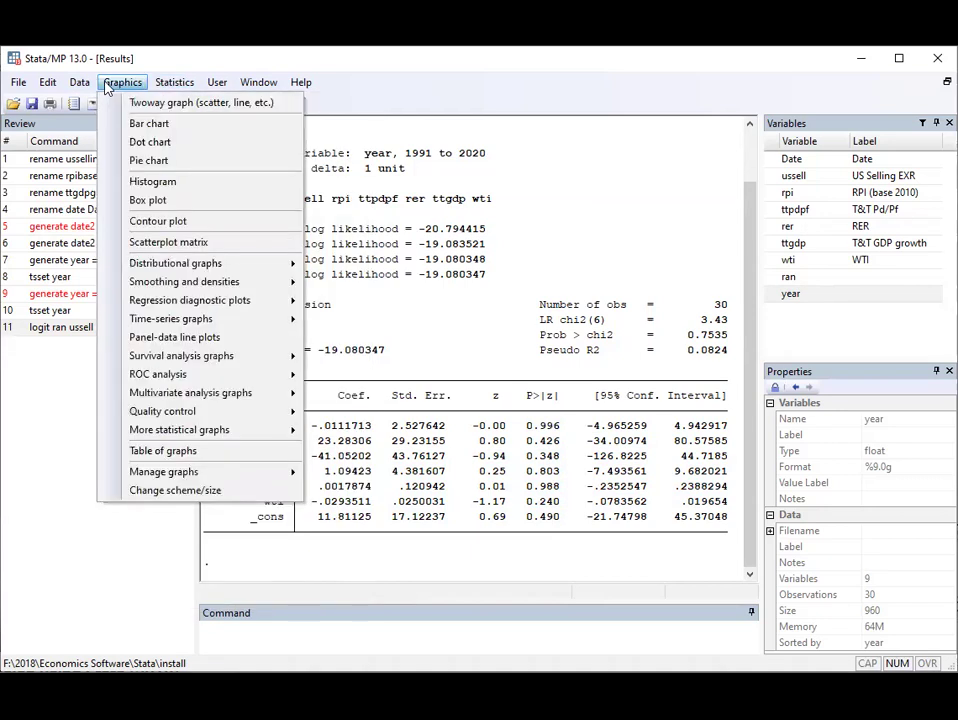
{"action": "left_click", "coordinate": [97, 88]}
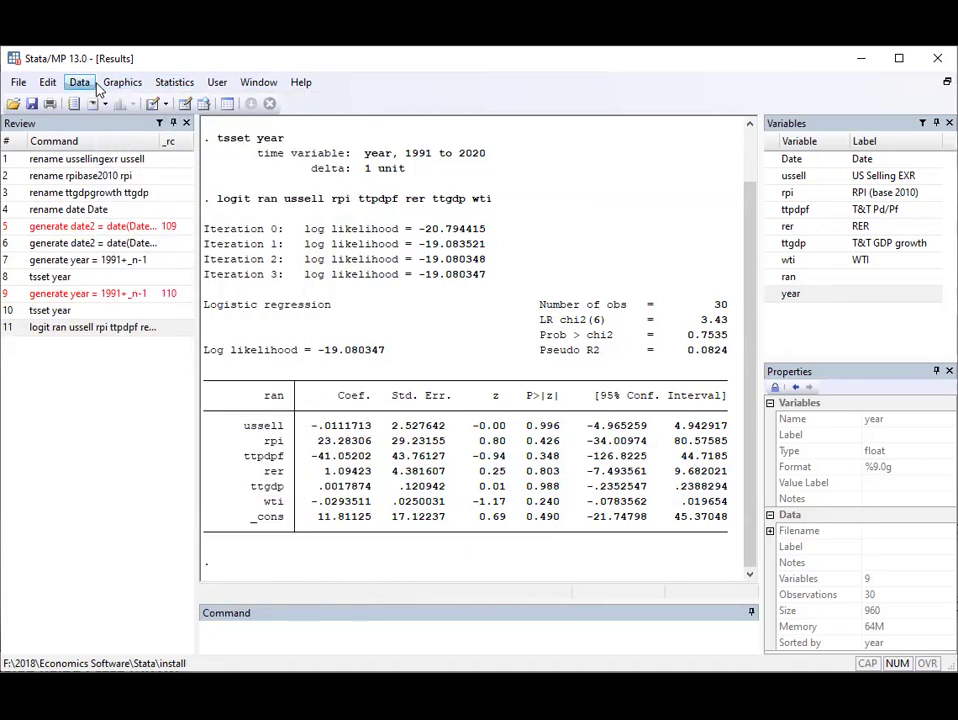
- Open the dataset for editing and examine the values of the ran variable across the yearly observations
{"action": "left_click", "coordinate": [91, 87]}
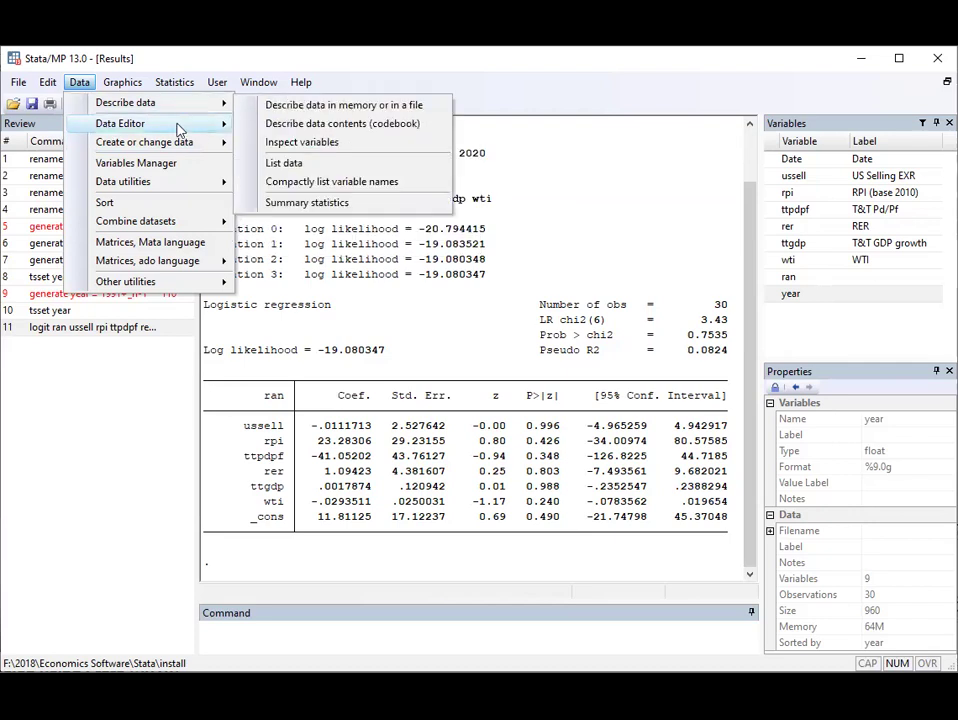
{"action": "mouse_move", "coordinate": [177, 125]}
{"action": "left_click", "coordinate": [296, 128]}
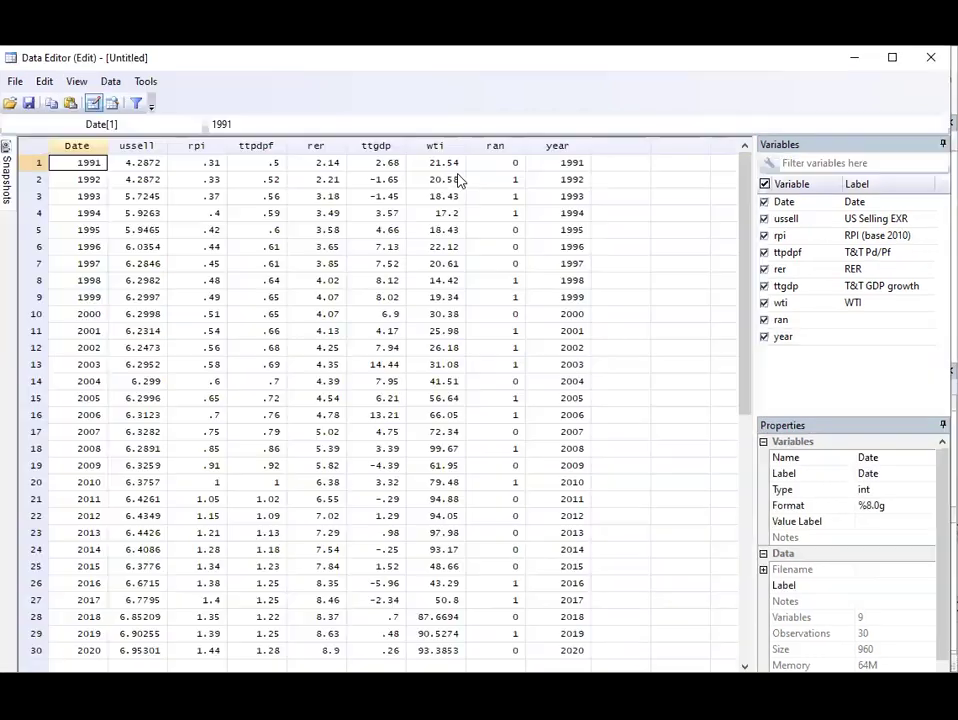
{"action": "left_click", "coordinate": [500, 162]}
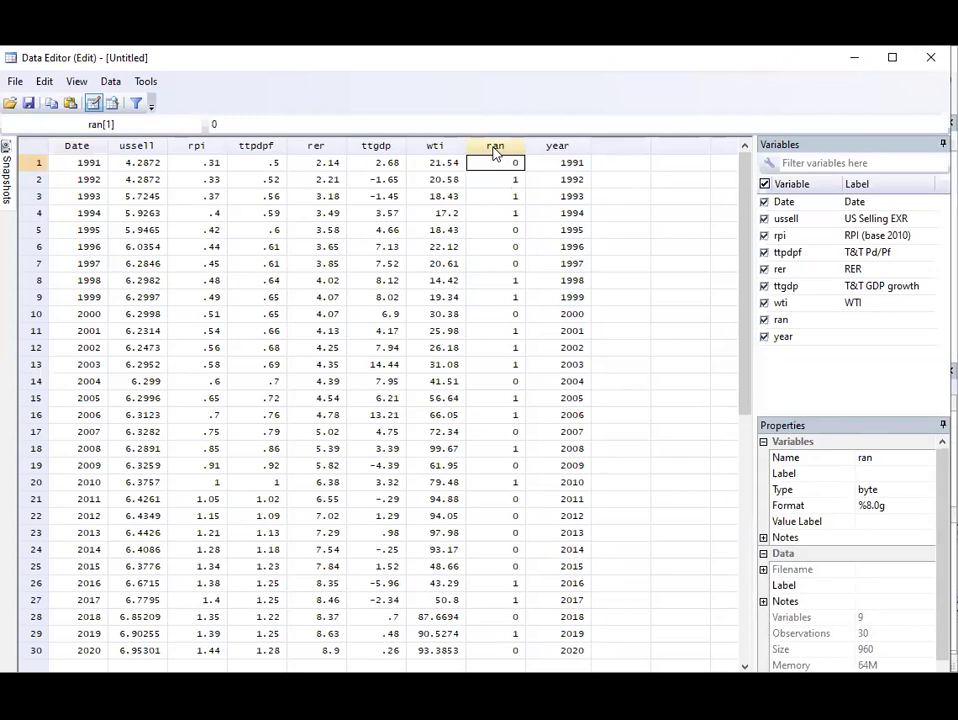
{"action": "left_click", "coordinate": [497, 180]}
{"action": "left_click", "coordinate": [496, 213]}
{"action": "left_click", "coordinate": [498, 246]}
{"action": "left_click", "coordinate": [498, 280]}
{"action": "left_click", "coordinate": [500, 414]}
{"action": "left_click", "coordinate": [501, 465]}
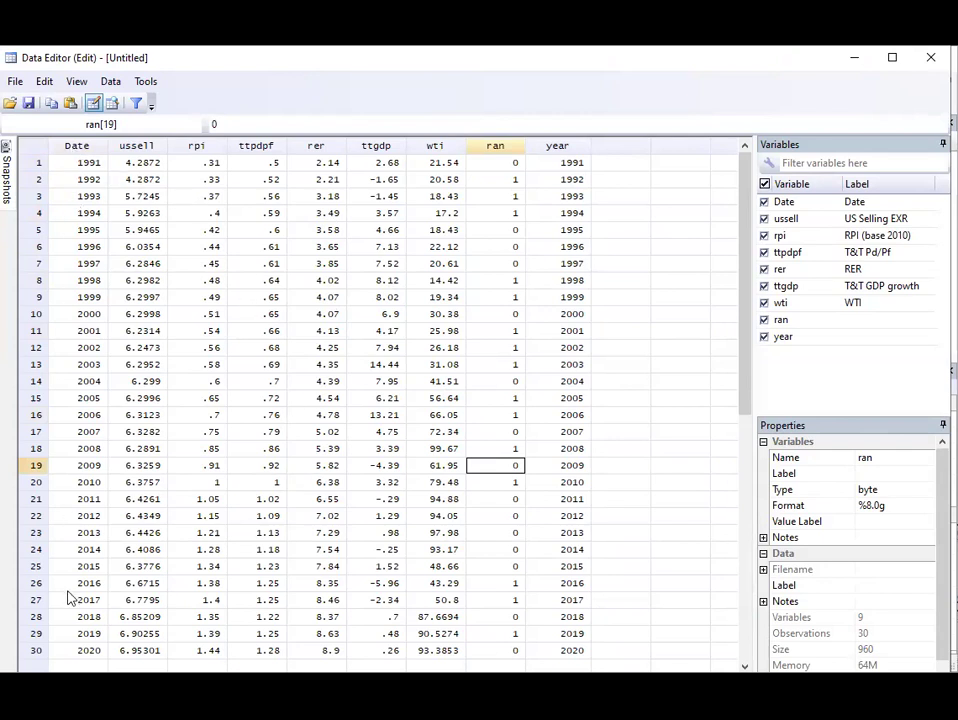
- Check the year column and the first ussell observation, and close the dataset view
{"action": "left_click", "coordinate": [574, 148]}
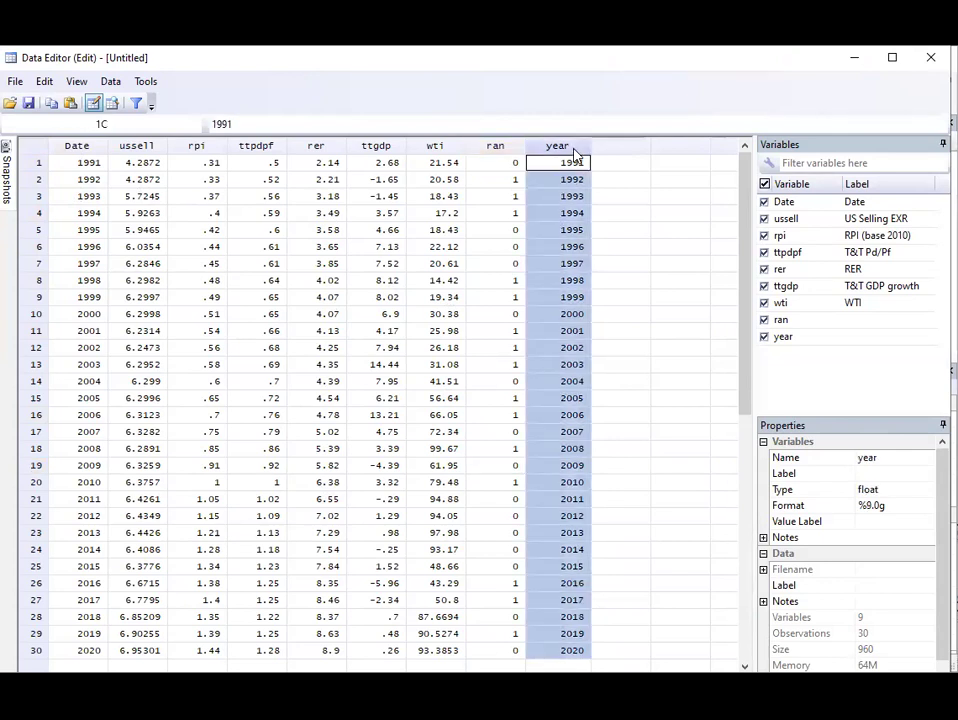
{"action": "left_click", "coordinate": [130, 164]}
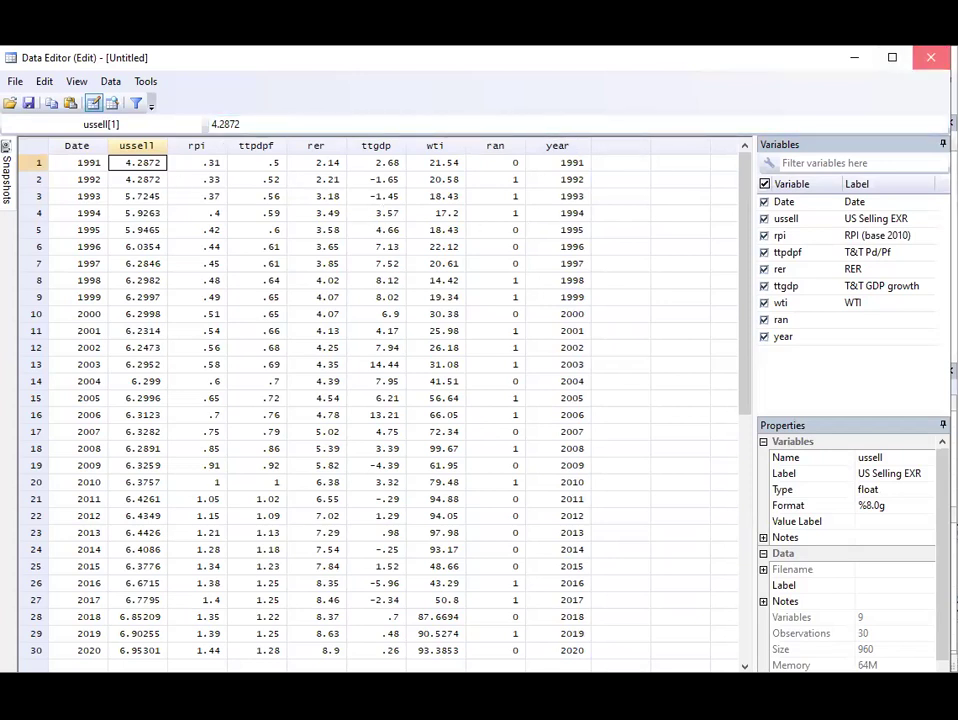
{"action": "left_click", "coordinate": [931, 57]}
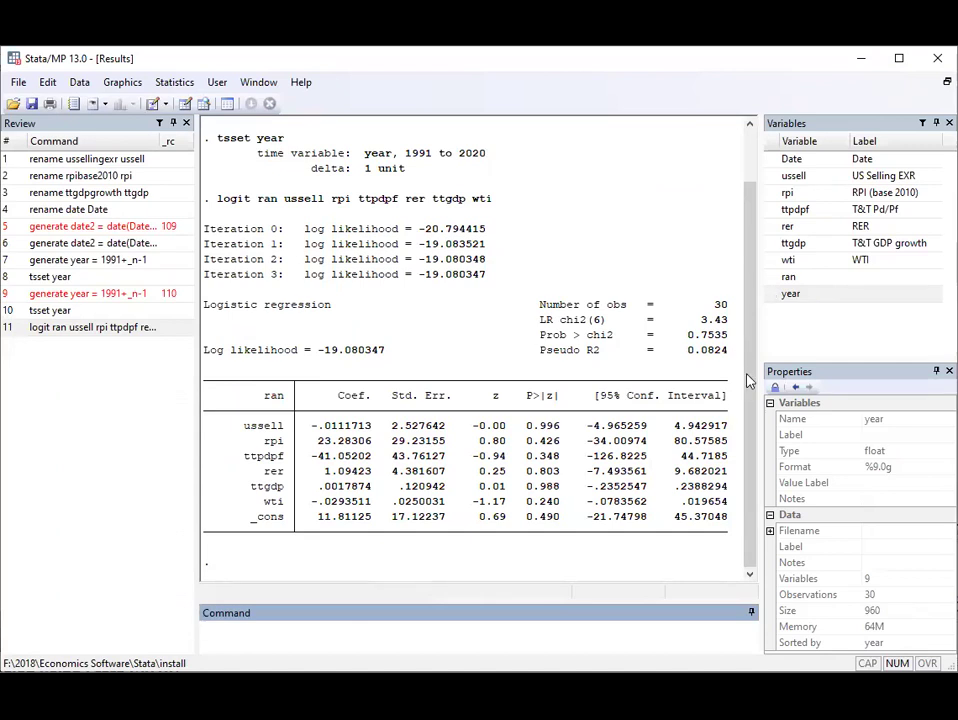
- Start a probit regression for a binary outcome and choose ran as the dependent variable
{"action": "scroll", "coordinate": [745, 375], "scroll_direction": "up", "scroll_amount": 2}
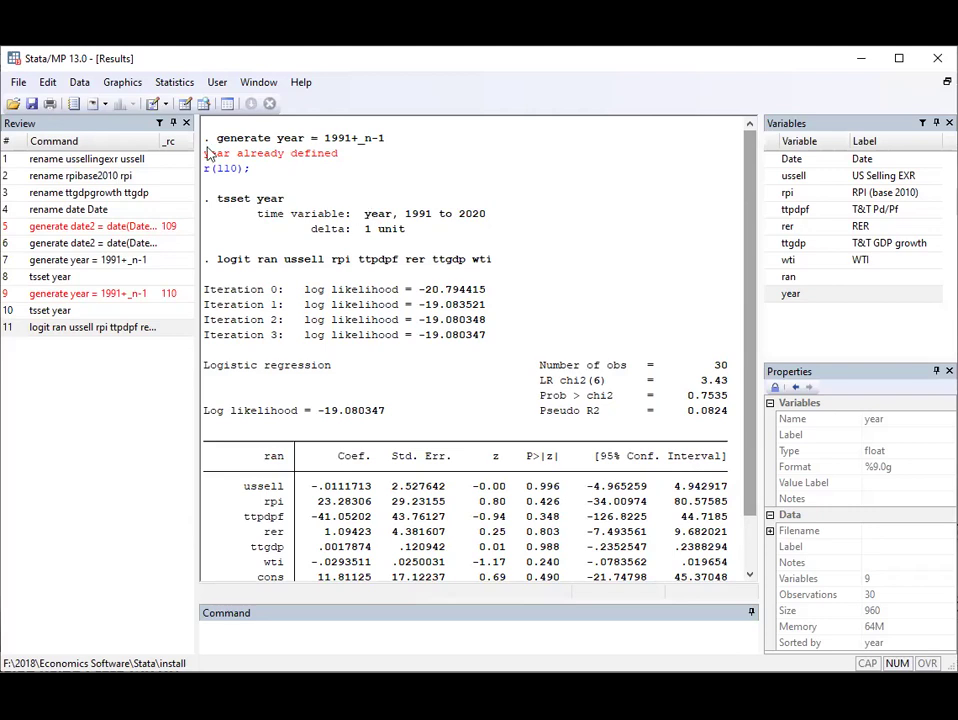
{"action": "left_click", "coordinate": [175, 84]}
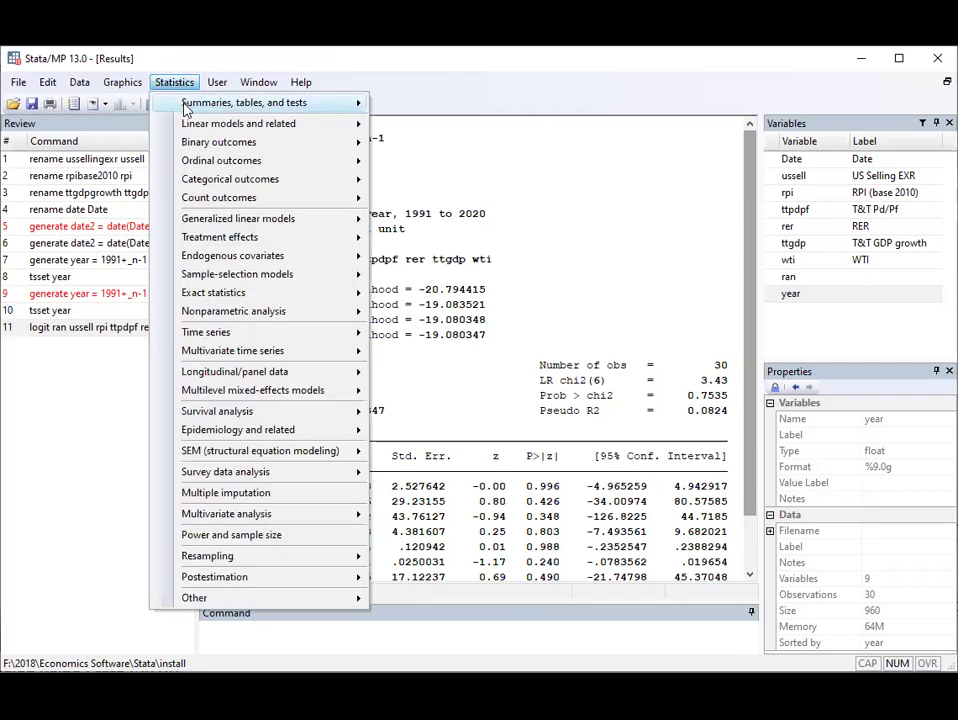
{"action": "mouse_move", "coordinate": [205, 144]}
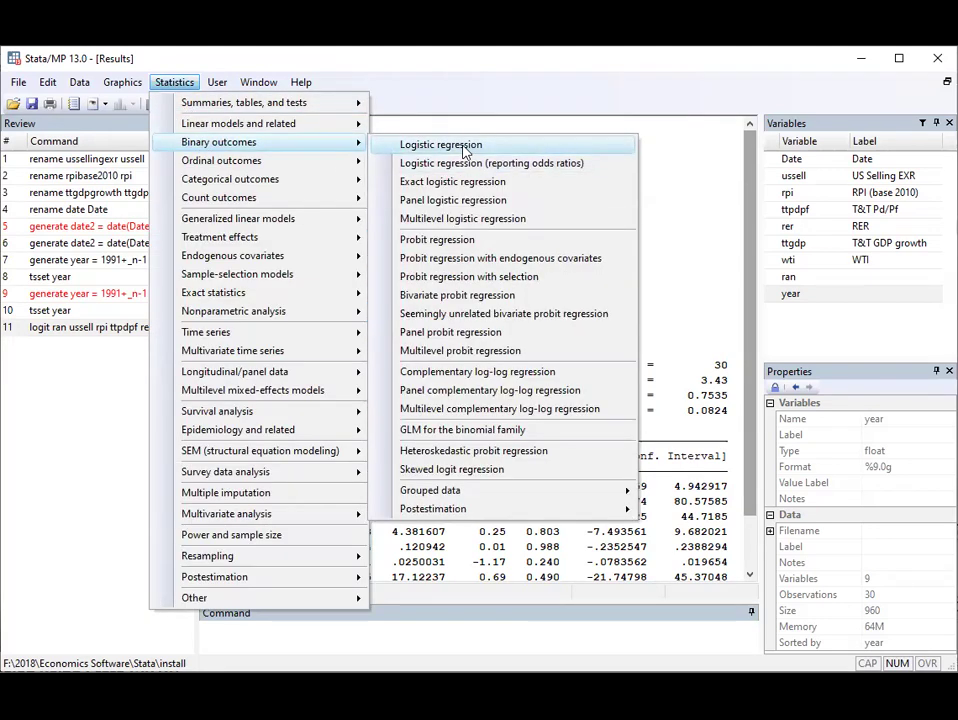
{"action": "left_click", "coordinate": [457, 241]}
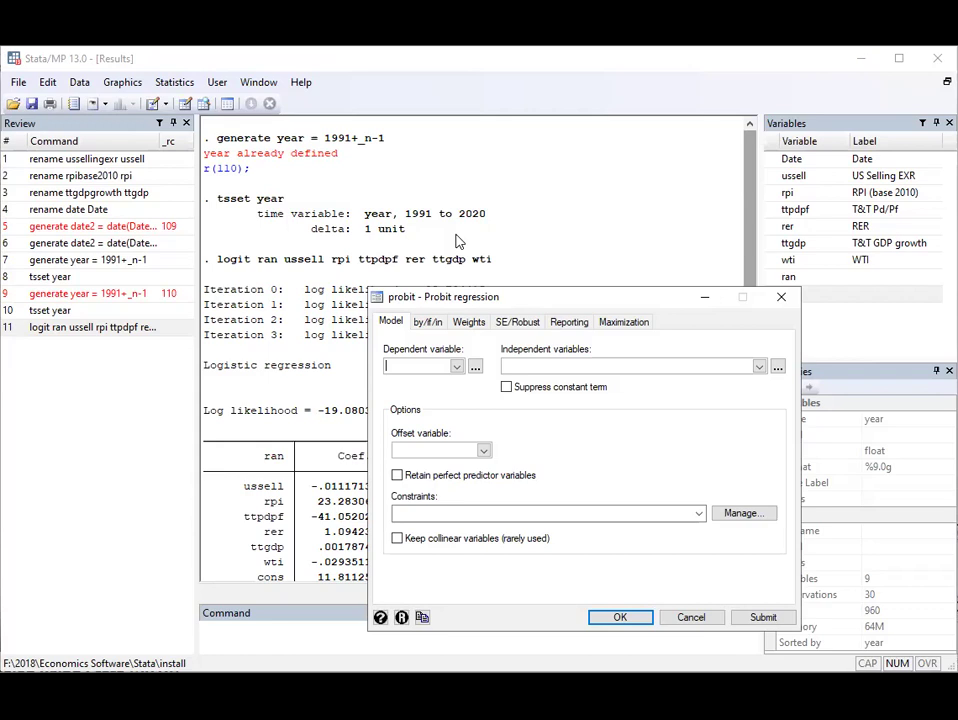
{"action": "left_click", "coordinate": [456, 366]}
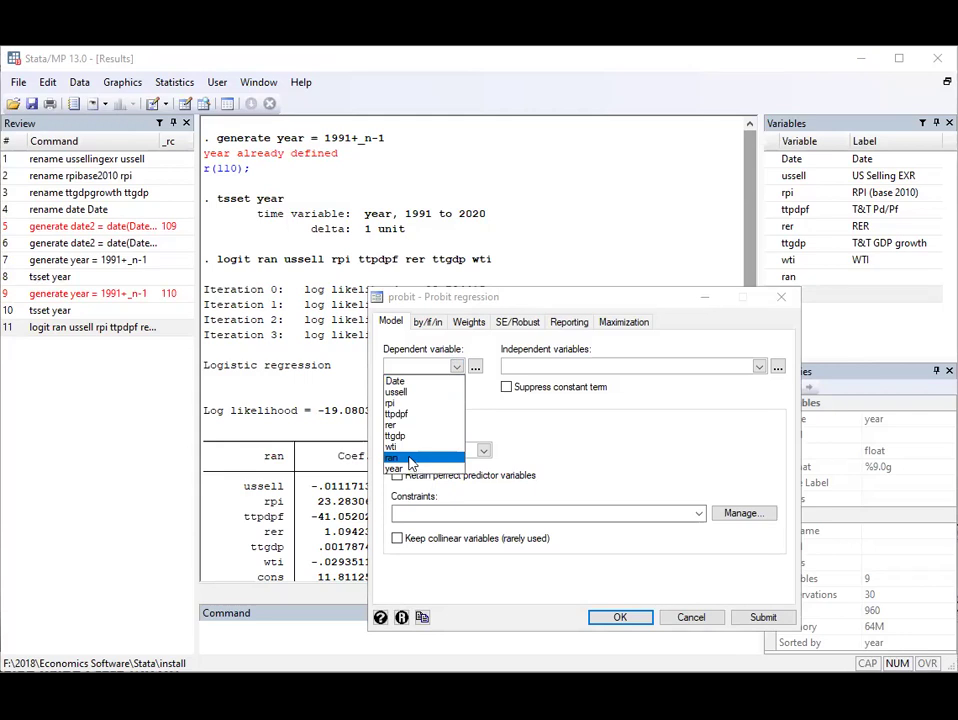
{"action": "left_click", "coordinate": [409, 462]}
- Add ussell, rpi, rer, ttpdpf, ttgdp and wti as independent variables and run the probit regression
{"action": "left_click", "coordinate": [590, 366]}
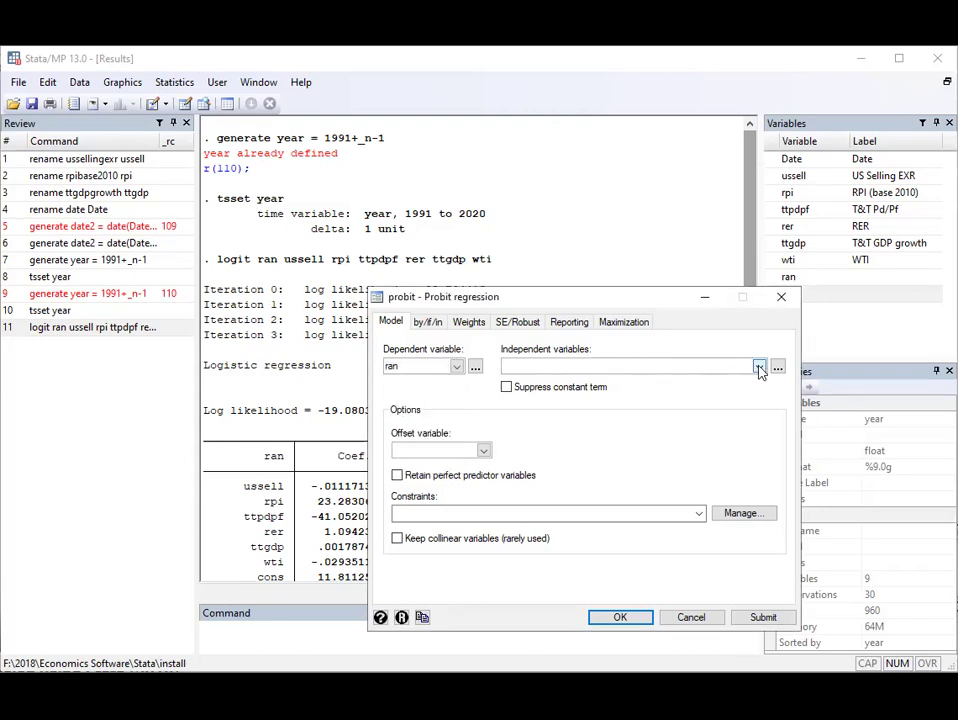
{"action": "left_click", "coordinate": [586, 393]}
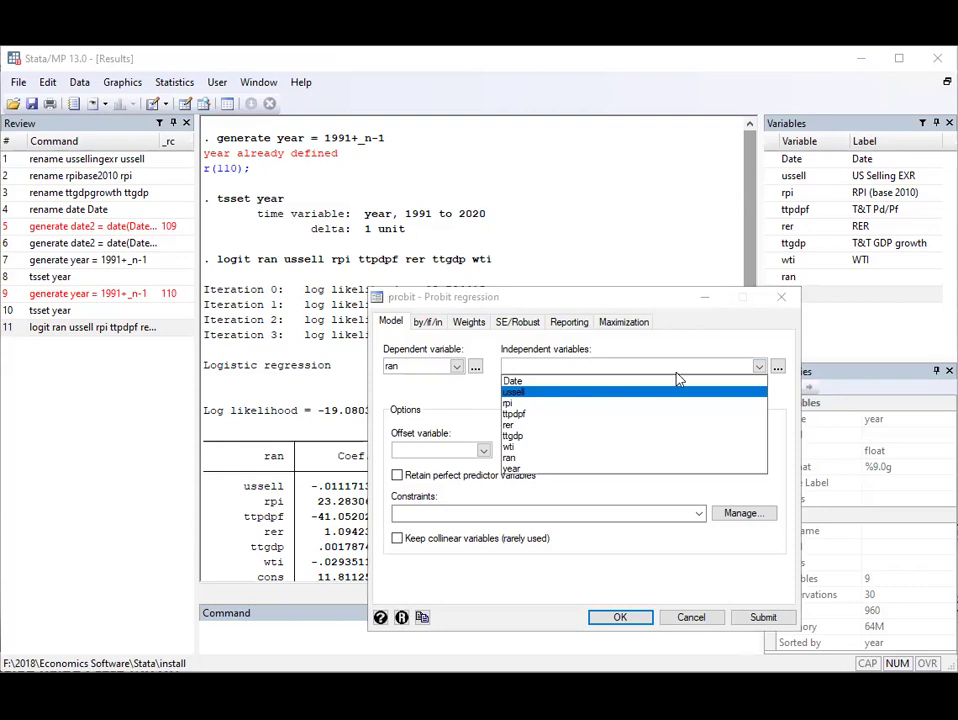
{"action": "left_click", "coordinate": [759, 367]}
{"action": "left_click", "coordinate": [626, 405]}
{"action": "left_click", "coordinate": [592, 422]}
{"action": "left_click", "coordinate": [592, 414]}
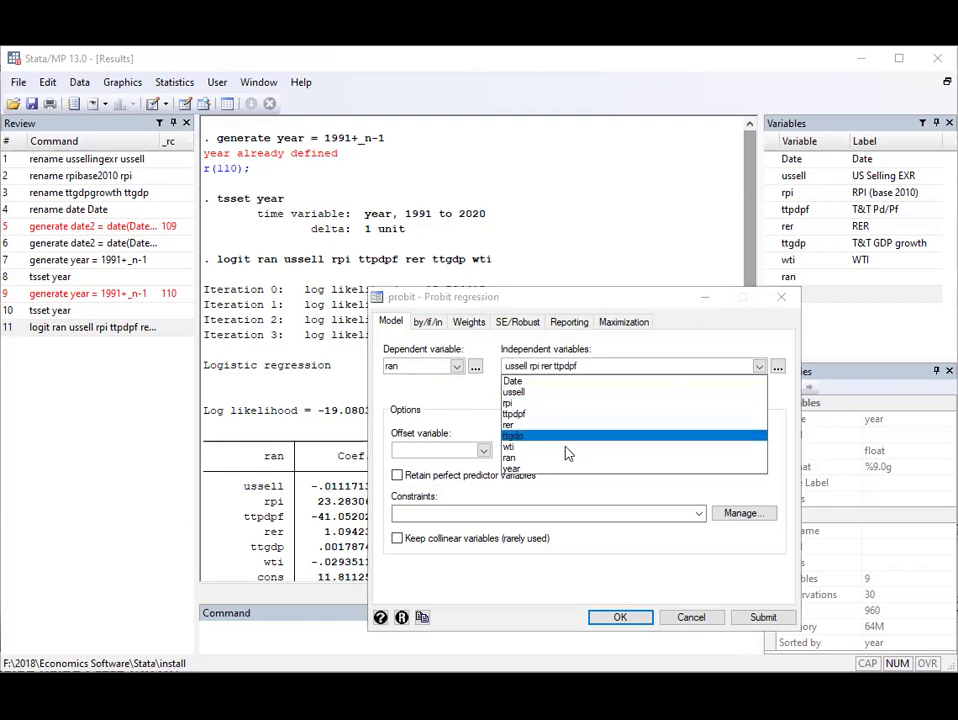
{"action": "left_click", "coordinate": [565, 437]}
{"action": "left_click", "coordinate": [565, 447]}
{"action": "left_click", "coordinate": [612, 619]}
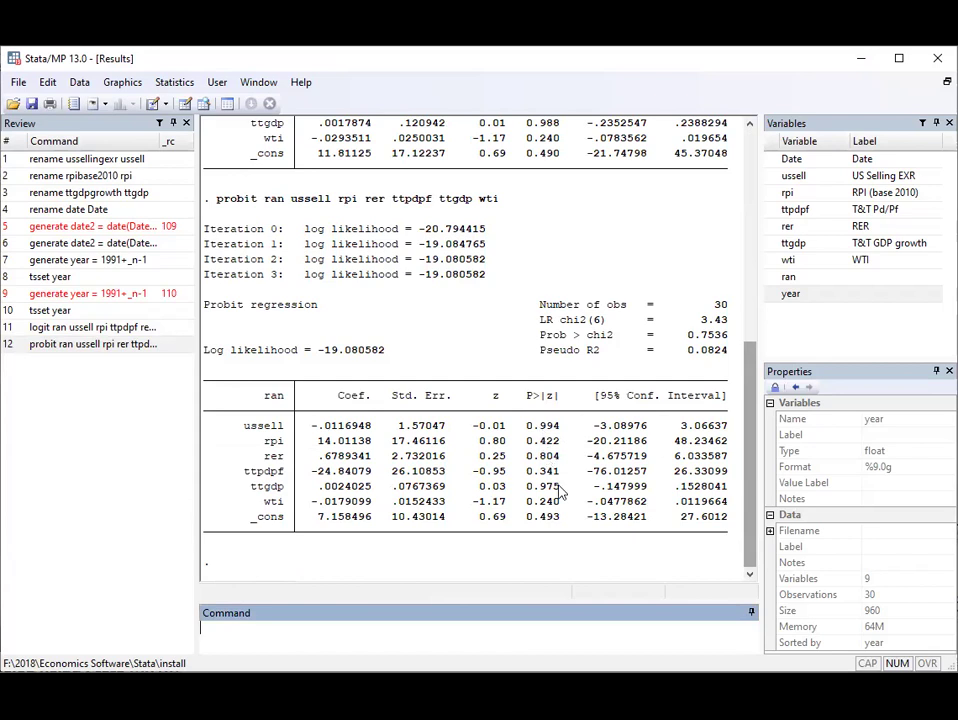
- Examine the P>|z| values of all terms and the Pseudo R2 in the probit regression output
{"action": "left_click_drag", "start_coordinate": [527, 425], "coordinate": [558, 520]}
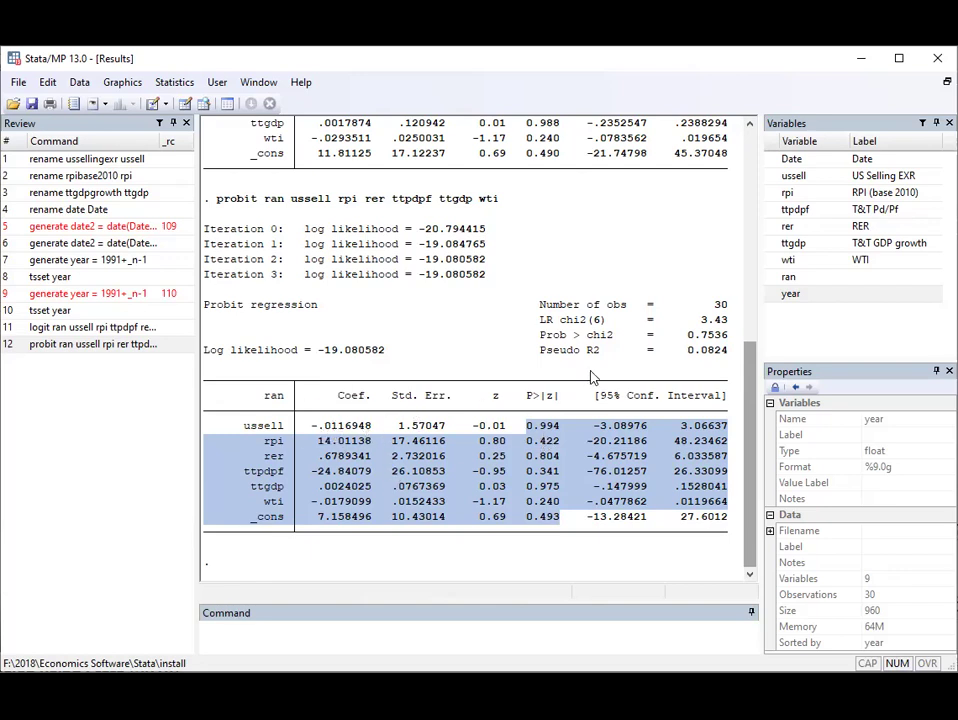
{"action": "left_click", "coordinate": [708, 358]}
{"action": "left_click_drag", "start_coordinate": [684, 353], "coordinate": [724, 356]}
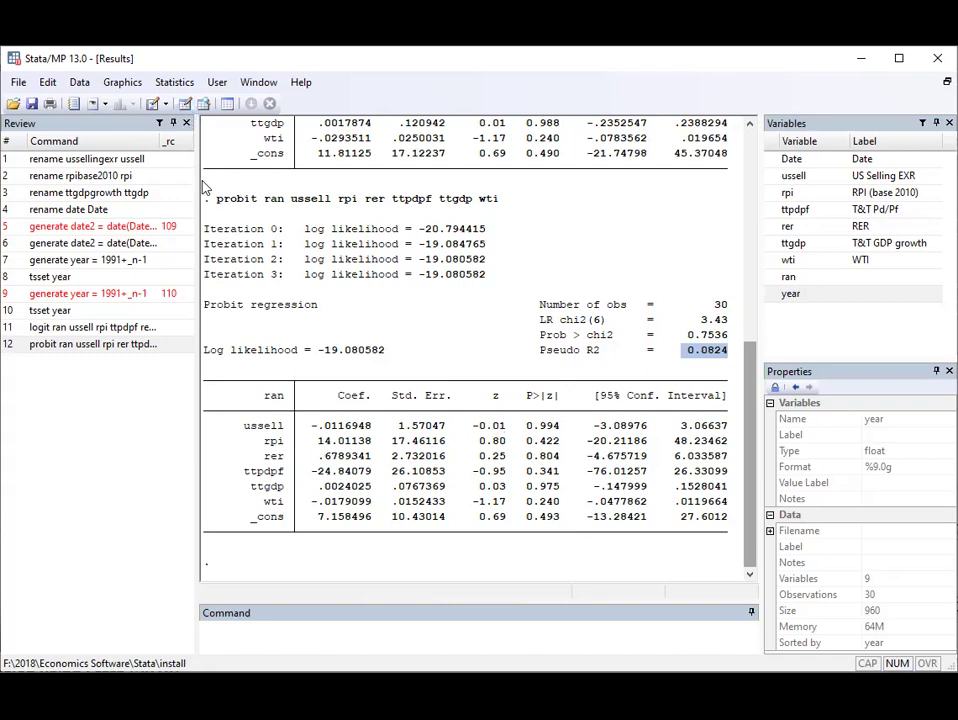
{"action": "left_click", "coordinate": [171, 87]}
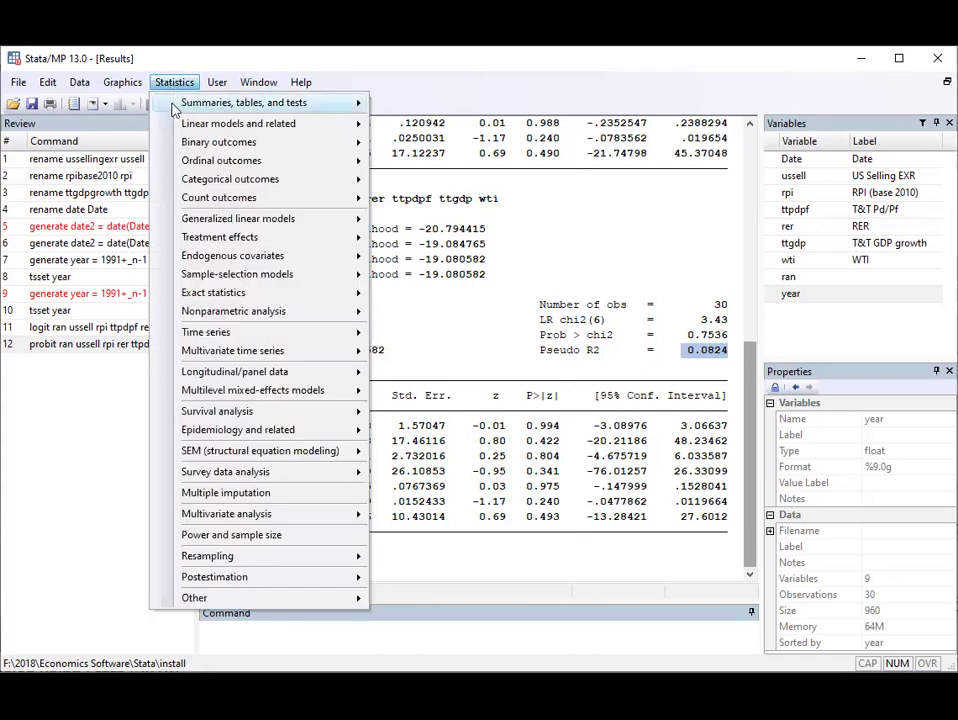
{"action": "mouse_move", "coordinate": [199, 146]}
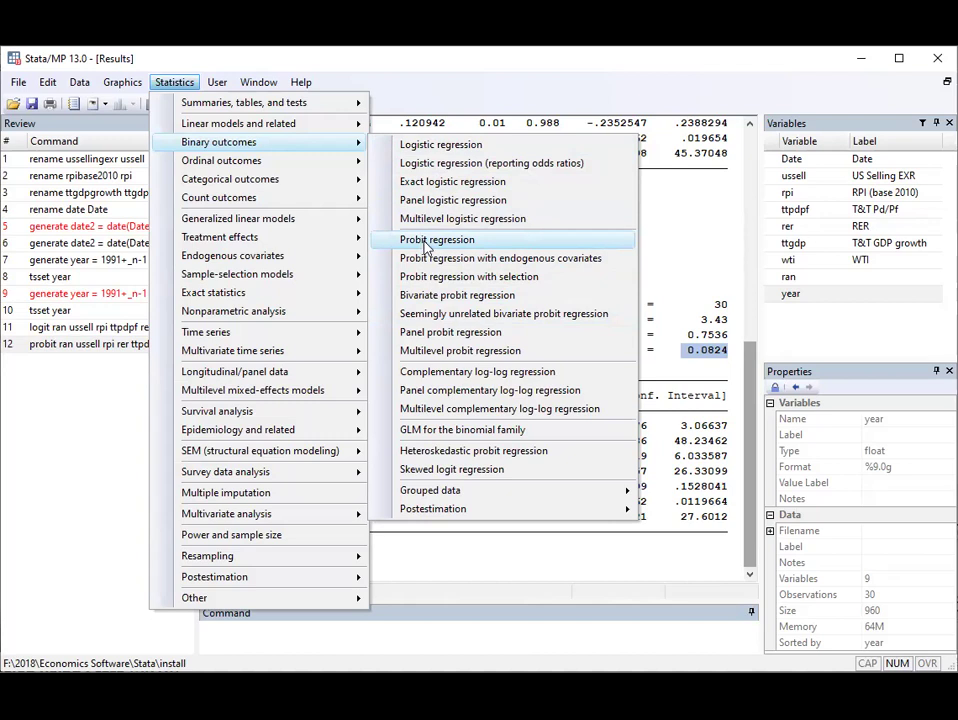
{"action": "mouse_move", "coordinate": [250, 515]}
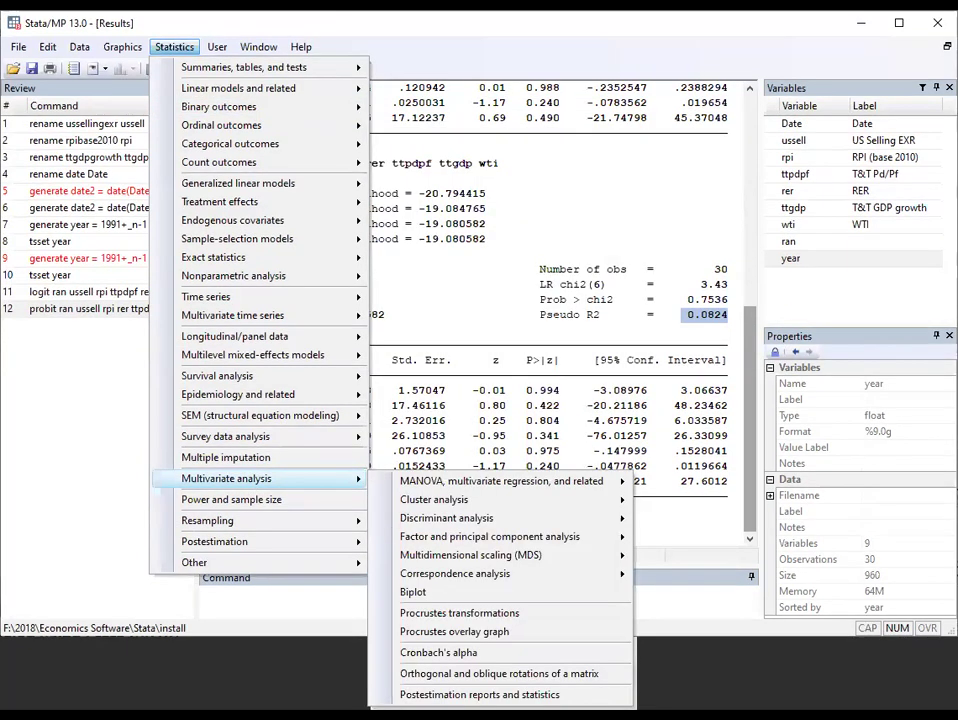
{"action": "left_click", "coordinate": [490, 254]}
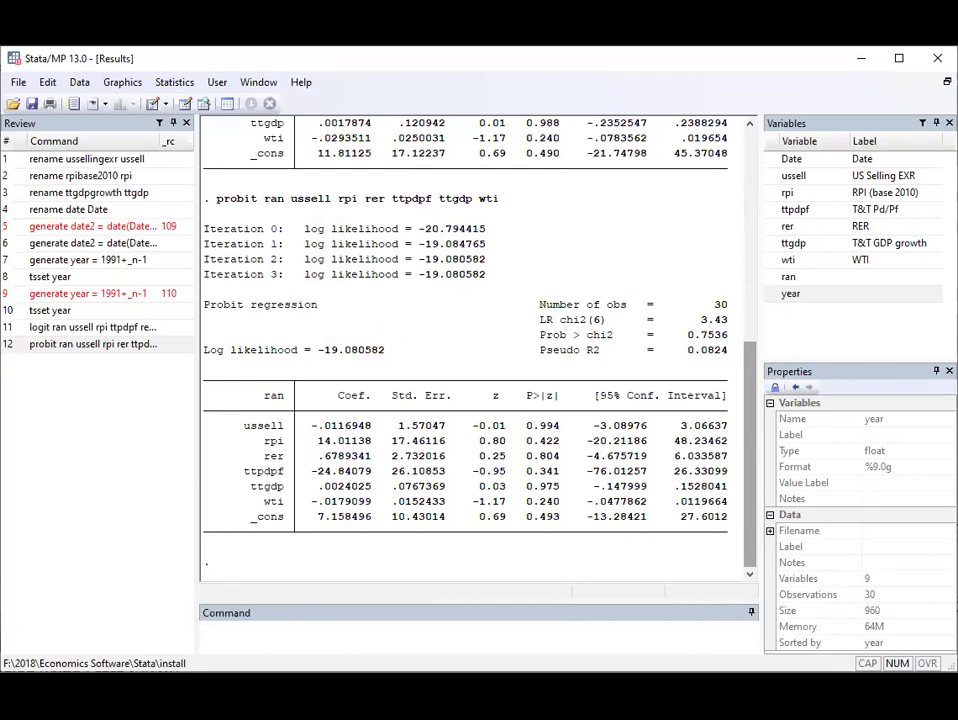